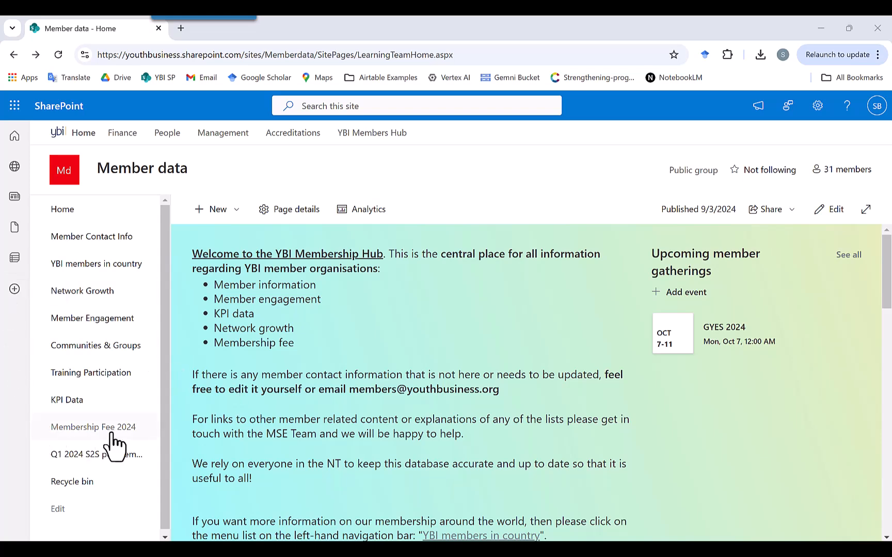
- View the KPI Data list, return to the Member data home page, and open the Q1 2024 S2S per member list
left_click(93, 407)
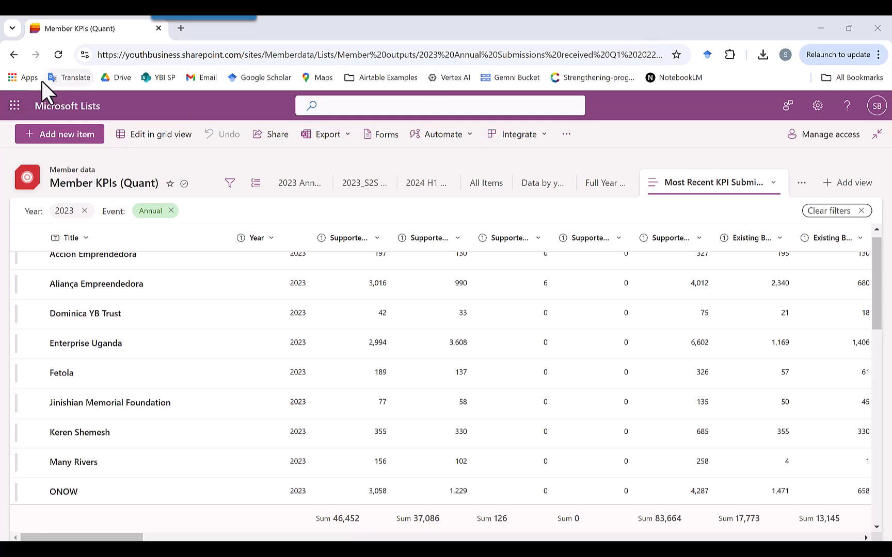
left_click(14, 54)
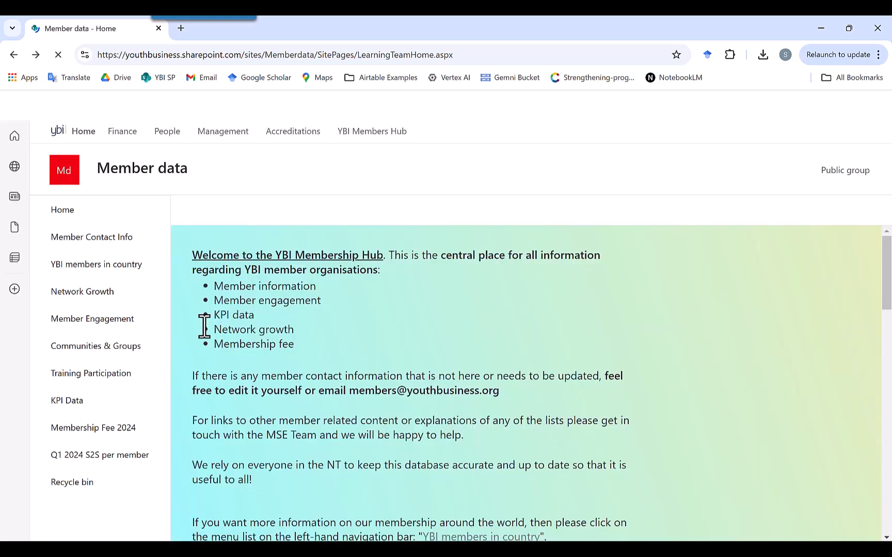
left_click(116, 455)
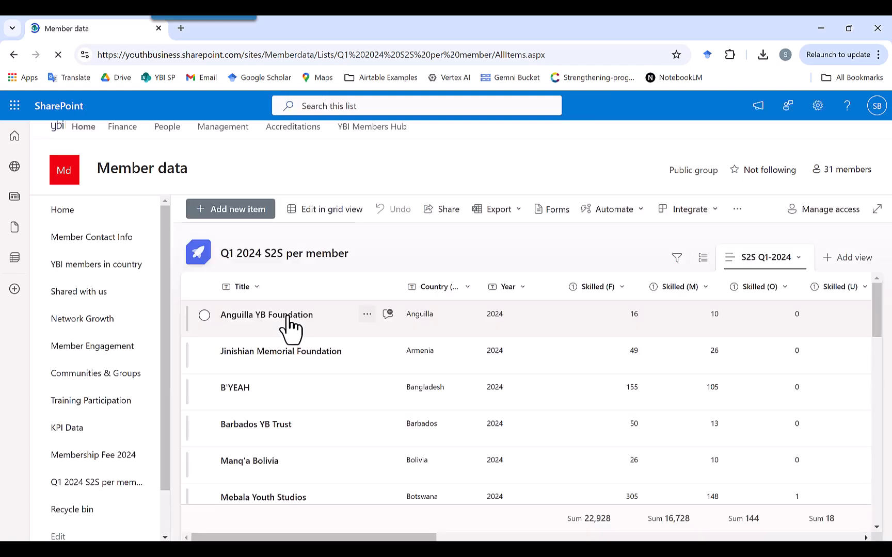
- Examine the member rows and the Skilled, Transformed, Started and Grew columns of the Q1 2024 S2S per member list
scroll(299, 395, "down", 15)
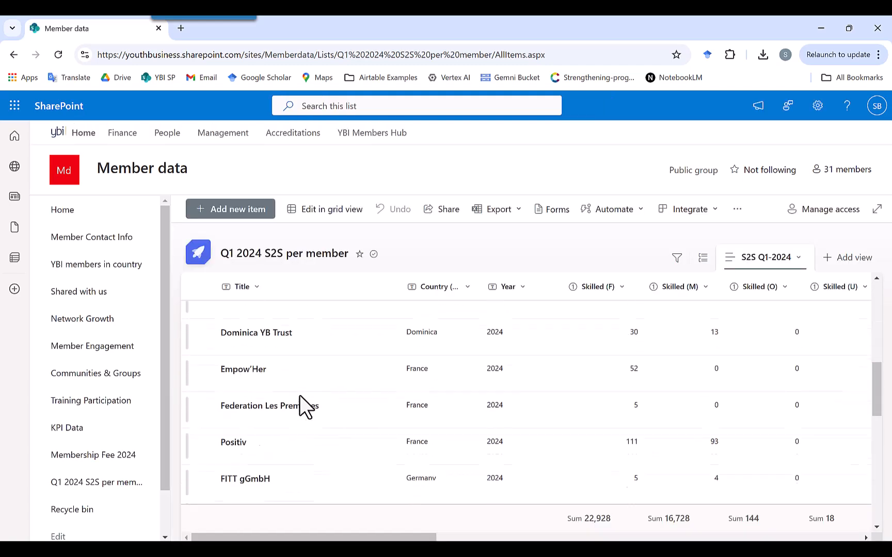
scroll(299, 395, "down", 6)
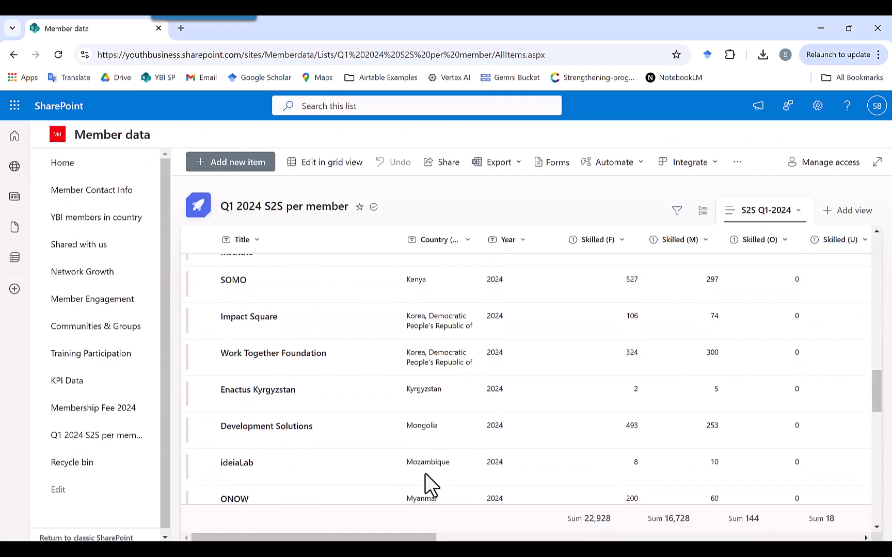
scroll(576, 444, "right", 2)
scroll(576, 444, "right", 8)
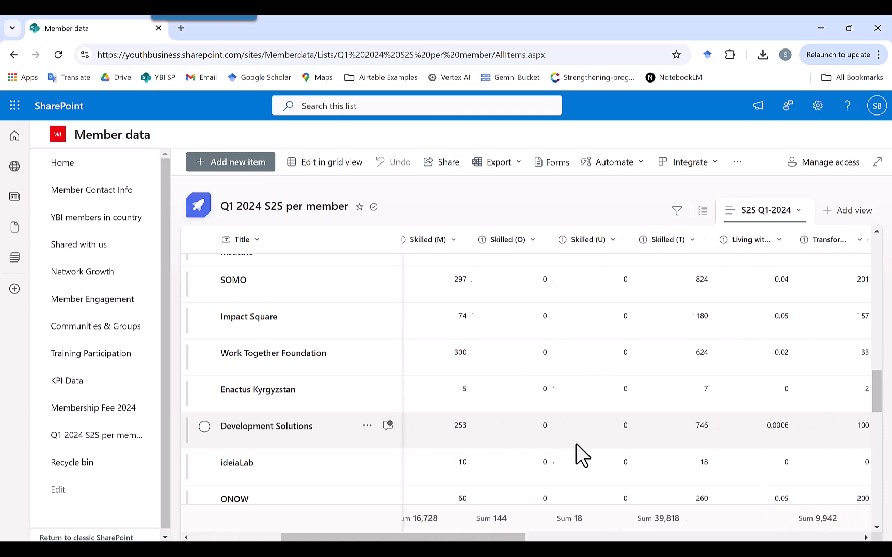
scroll(576, 443, "right", 8)
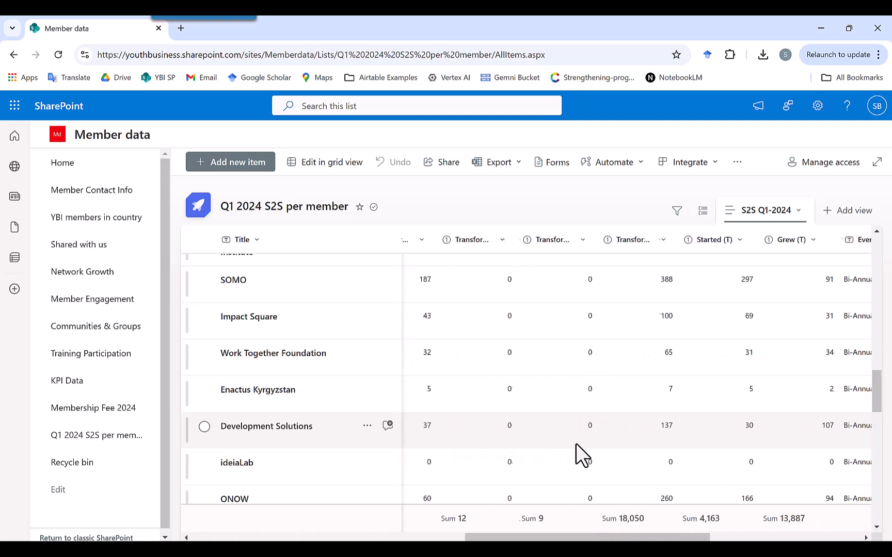
scroll(576, 443, "right", 1)
scroll(576, 443, "left", 3)
scroll(576, 444, "left", 10)
scroll(576, 443, "down", 1)
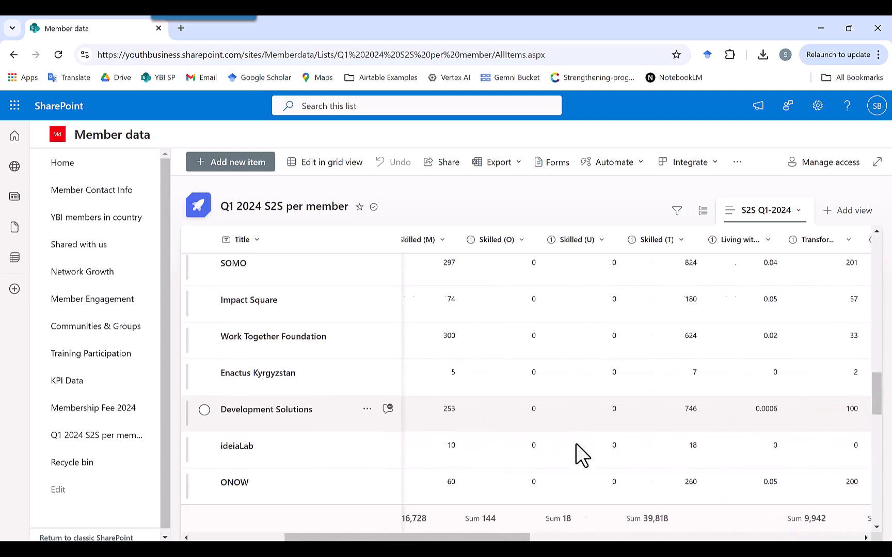
scroll(575, 444, "left", 1)
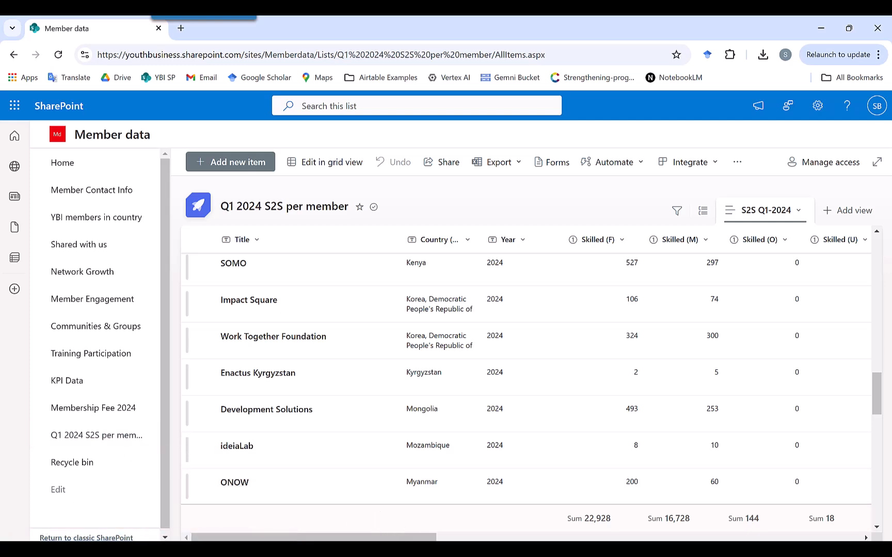
- Switch to the Excel workbook S2S Data Evidence Jan-June 2024_24Sep and view its S2S Pivot and Canada S2S Jan-June 2024 sheets
key("alt+Tab")
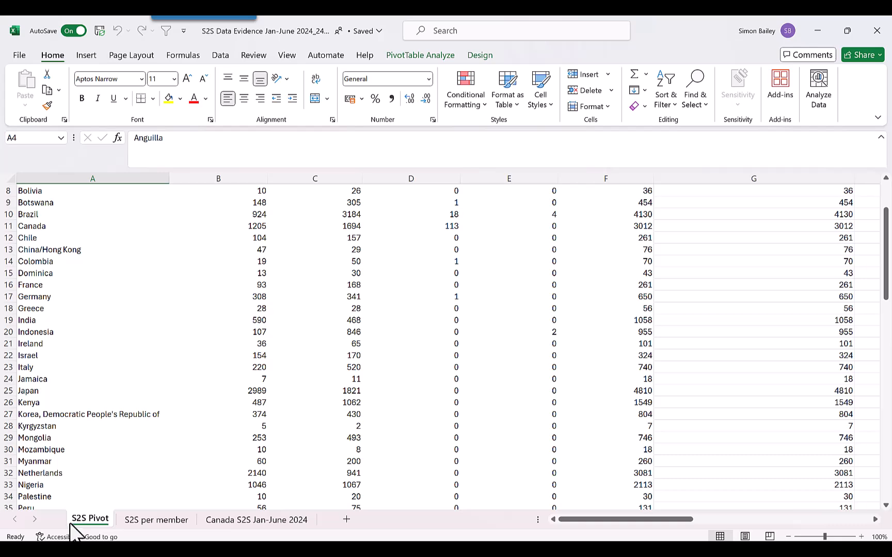
scroll(113, 279, "up", 3)
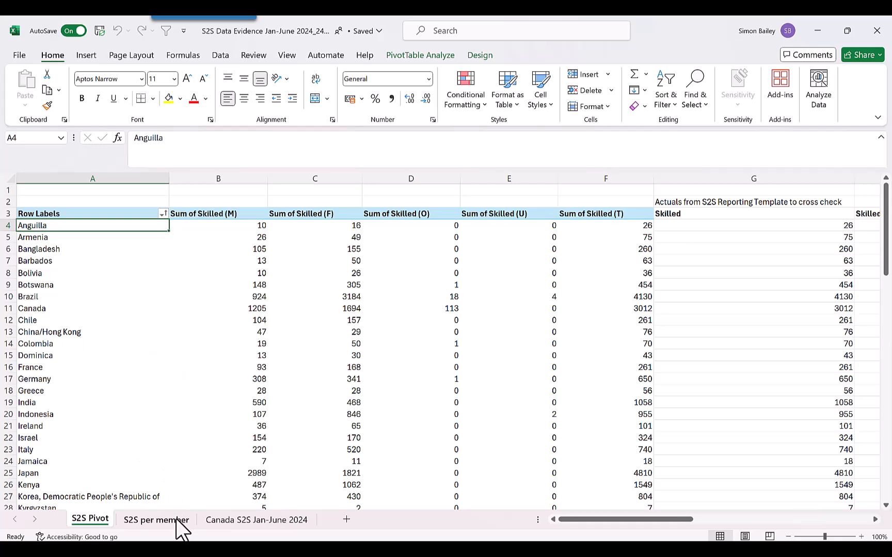
left_click(248, 522)
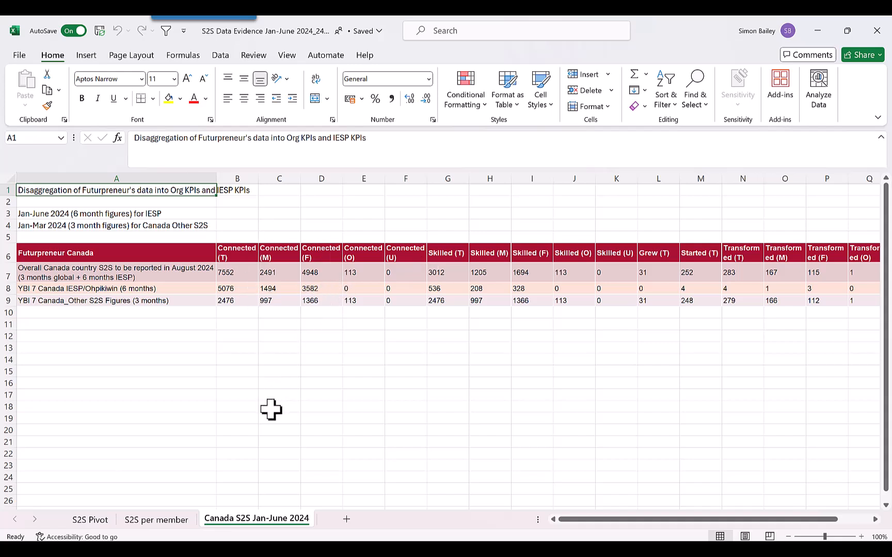
- Examine the S2S per member sheet, from its column headers down to the totals row and across to the Transformed columns
left_click(170, 531)
scroll(249, 358, "down", 3)
scroll(250, 359, "down", 10)
scroll(250, 358, "up", 2)
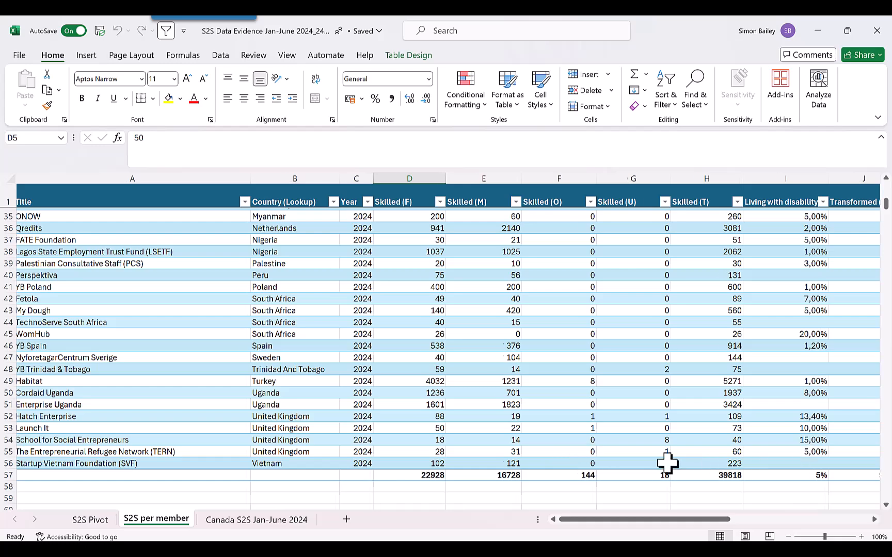
scroll(666, 464, "right", 4)
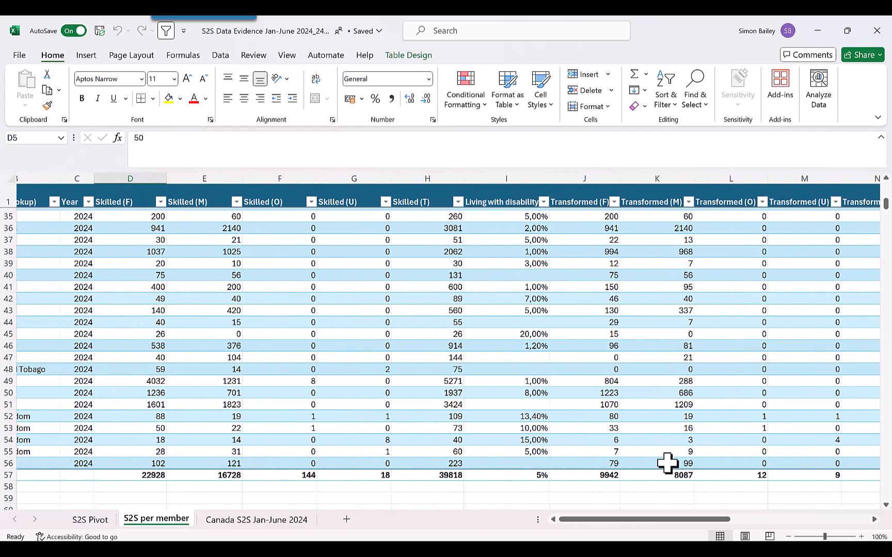
scroll(617, 363, "up", 11)
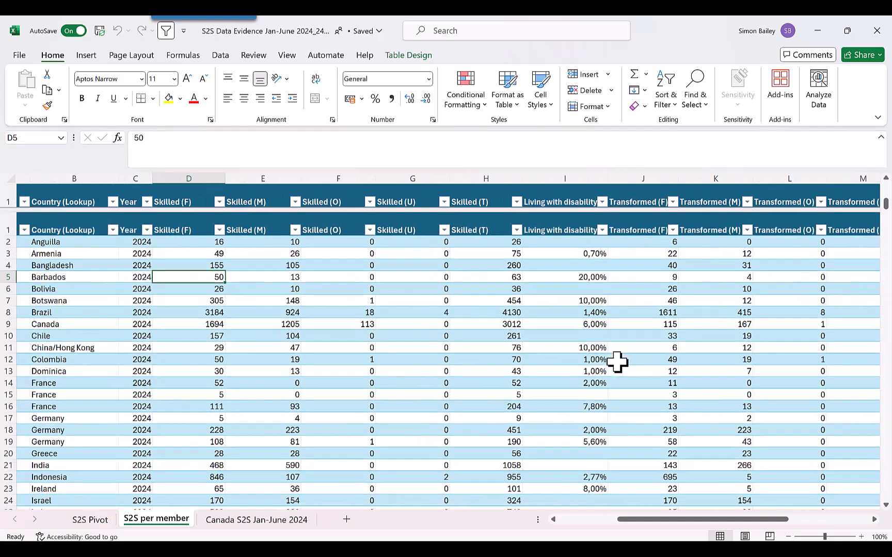
scroll(617, 363, "left", 2)
scroll(617, 362, "down", 2)
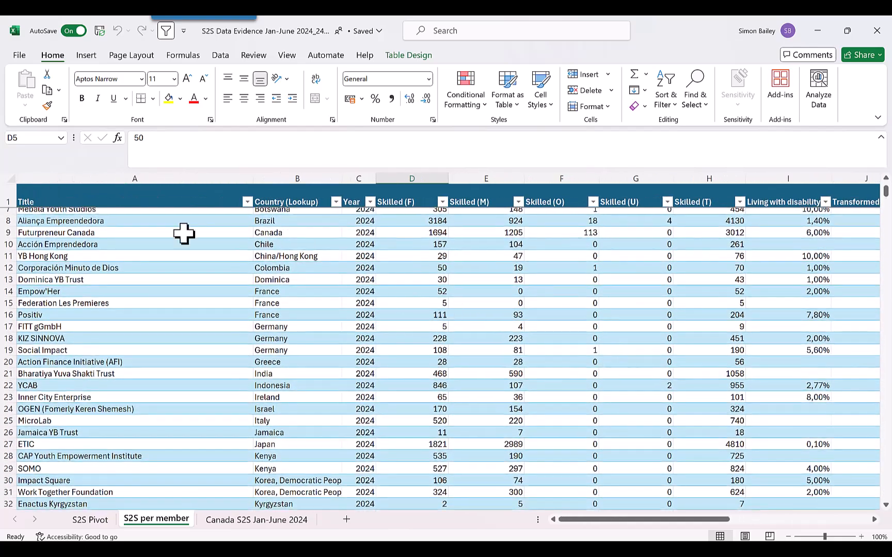
scroll(74, 261, "up", 2)
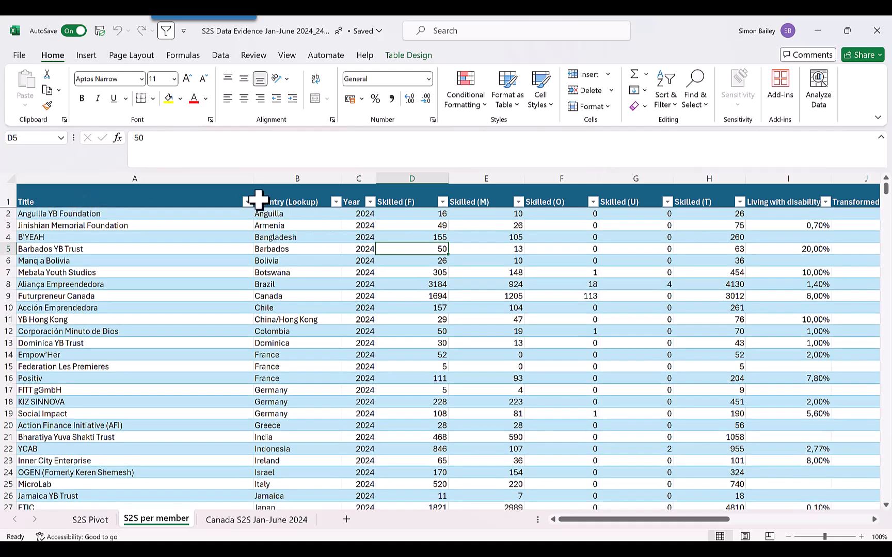
- Select the table on the S2S per member sheet from the Title header through row 56 of the Path column
left_click(246, 201)
left_click(247, 202)
left_click(204, 199)
left_click_drag(205, 200, 647, 473)
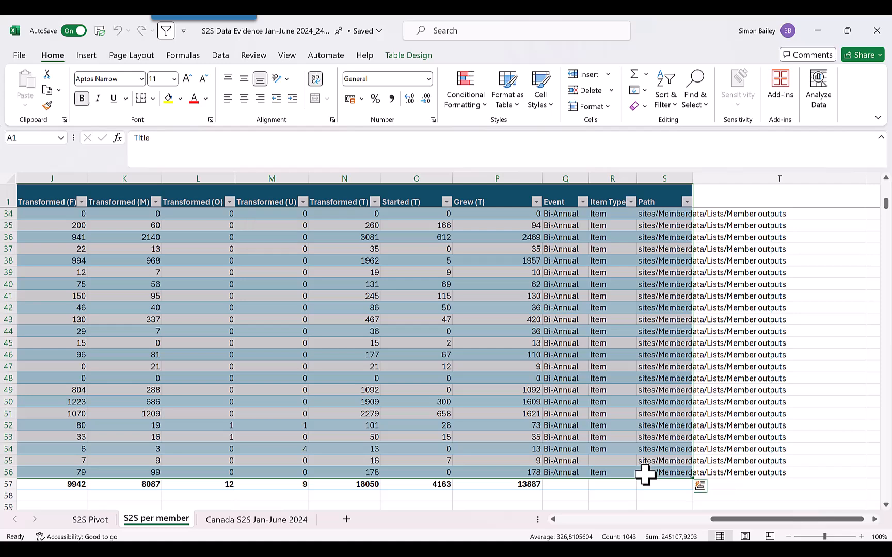
- Find the Format as Table command by searching for "table", view its style options, and clear the range selection
left_click(411, 57)
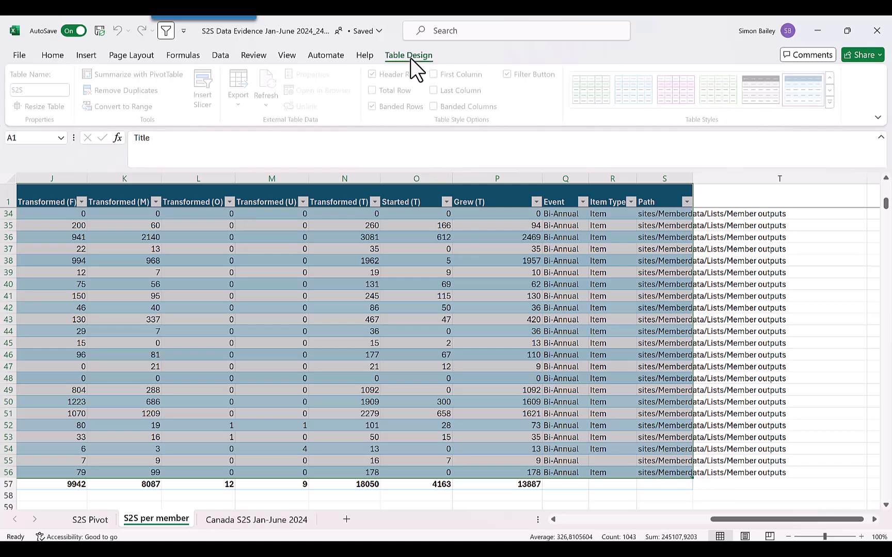
left_click(217, 56)
left_click(97, 55)
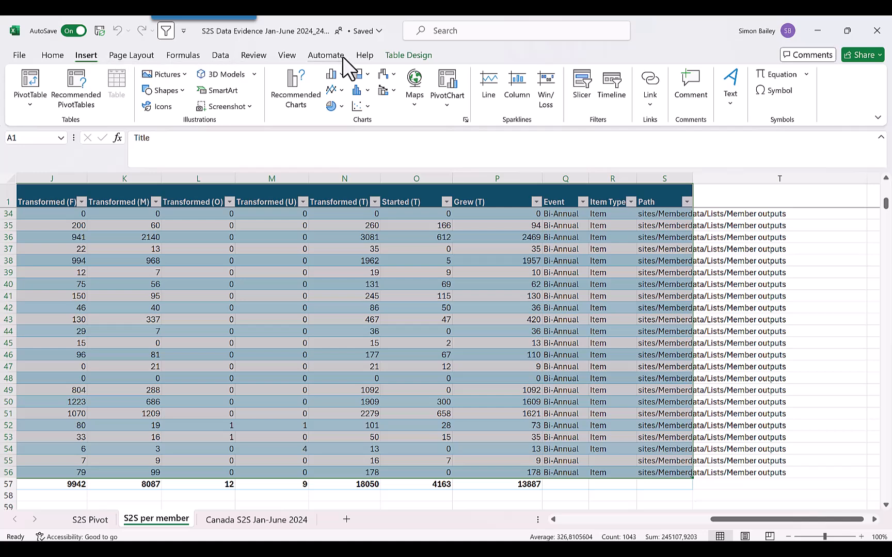
left_click(460, 35)
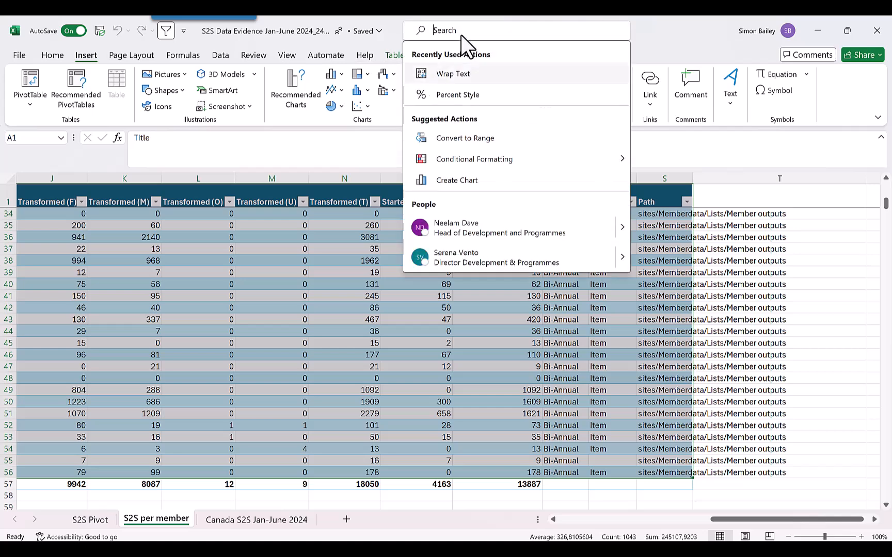
type("table")
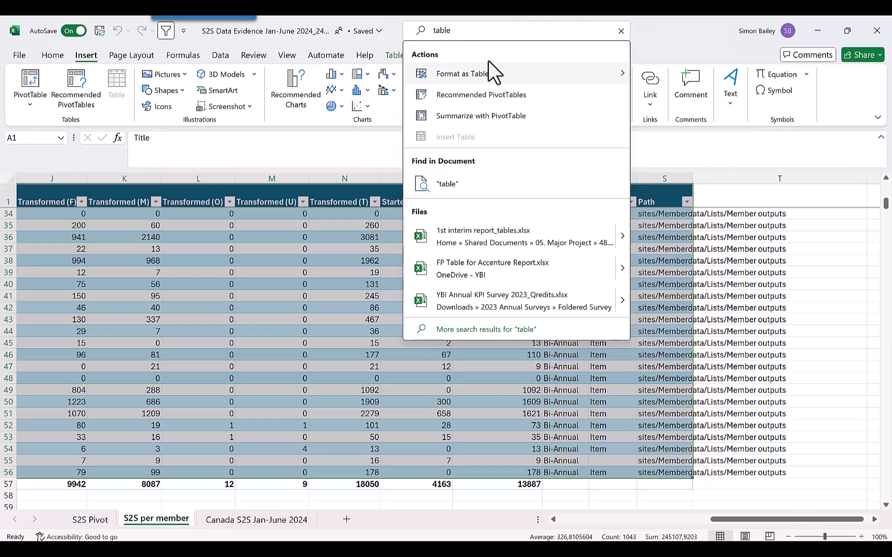
mouse_move(593, 78)
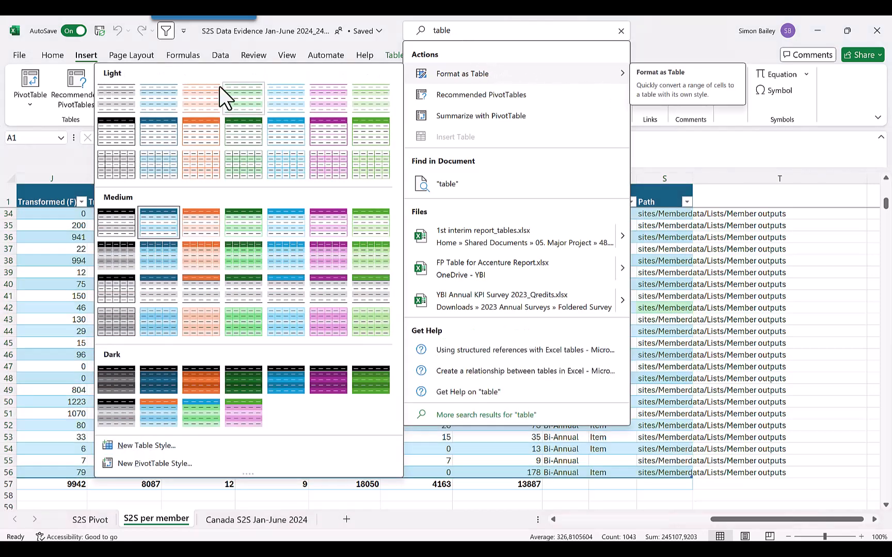
key("Escape")
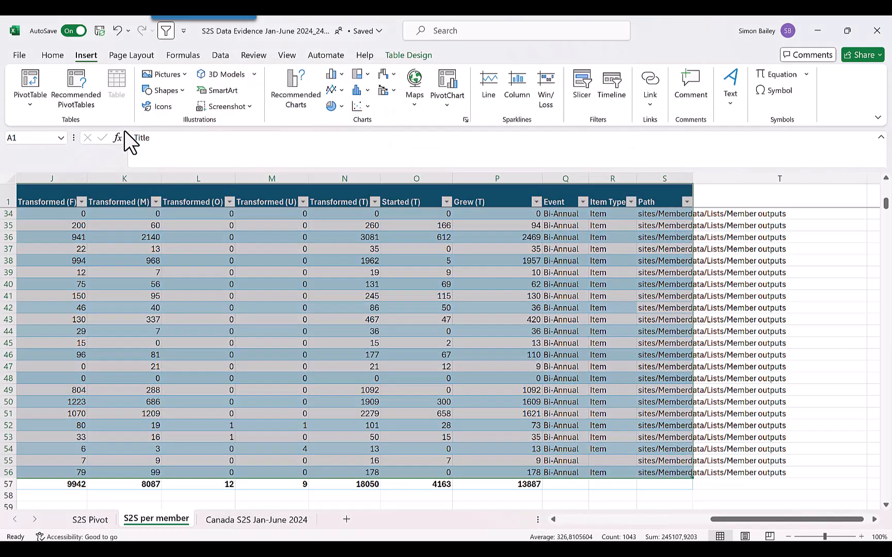
left_click(301, 239)
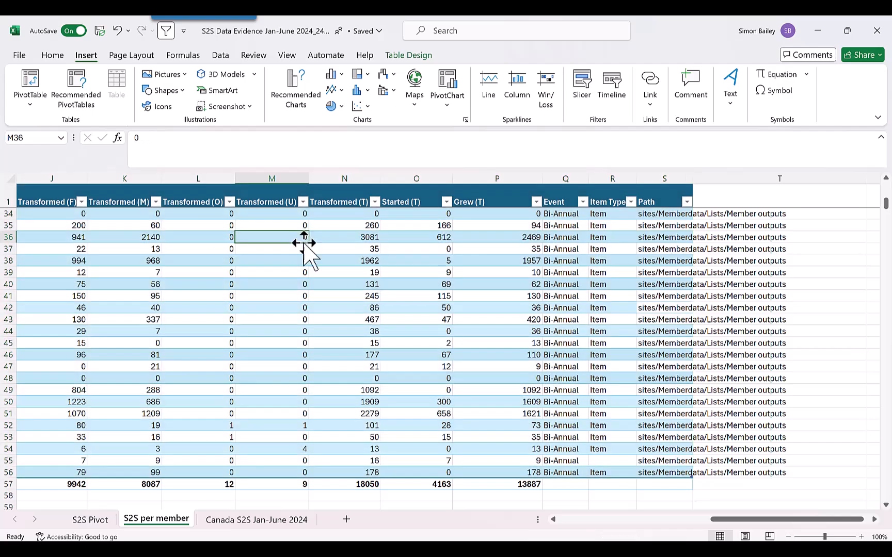
- Rename the table on the S2S per member sheet to S2S1
scroll(303, 243, "left", 5)
scroll(303, 243, "up", 6)
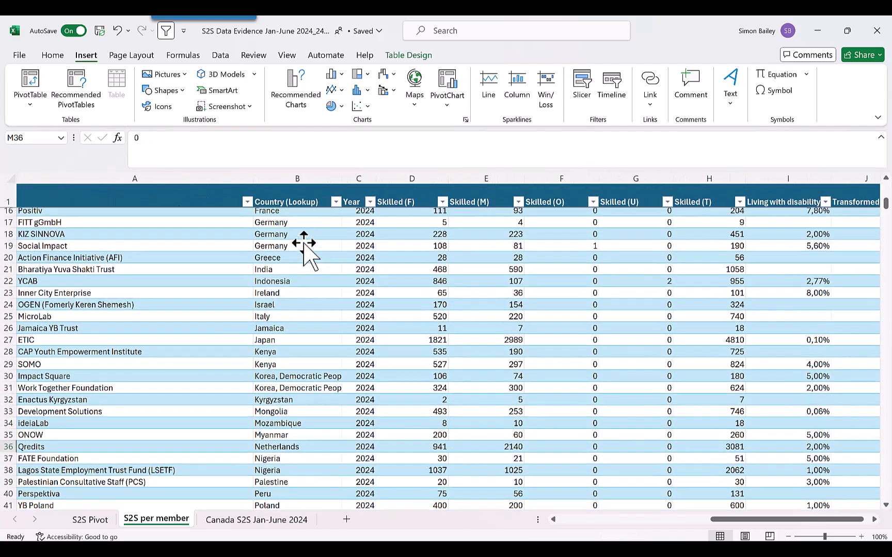
left_click(407, 54)
left_click(123, 257)
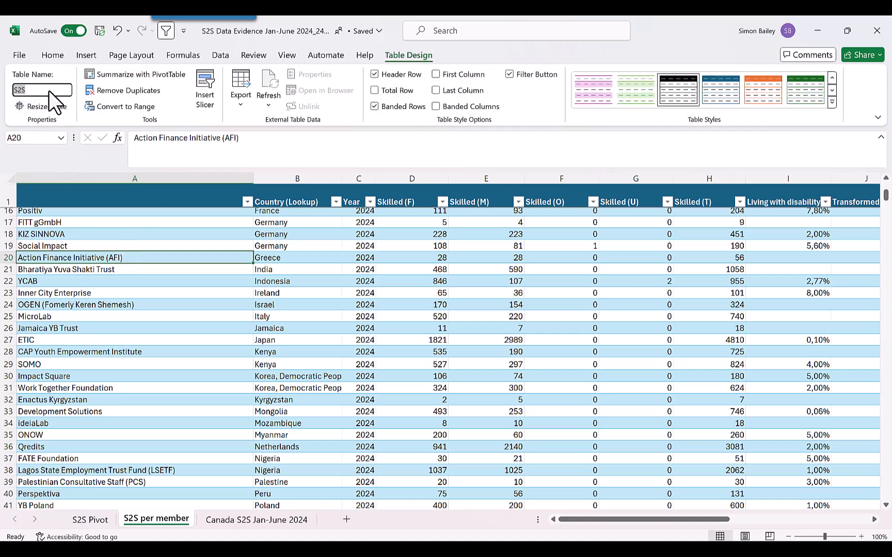
type("S2s Import")
key("Escape")
- Save a copy of the workbook as S2S Data Evidence Jan-June 2024_24Sep in Excel Workbook format in the Downloads folder
left_click(18, 55)
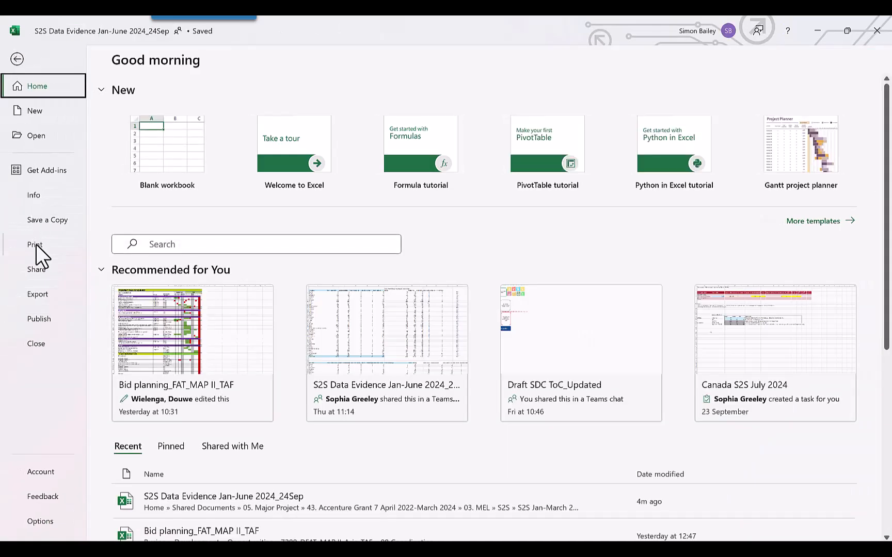
left_click(46, 221)
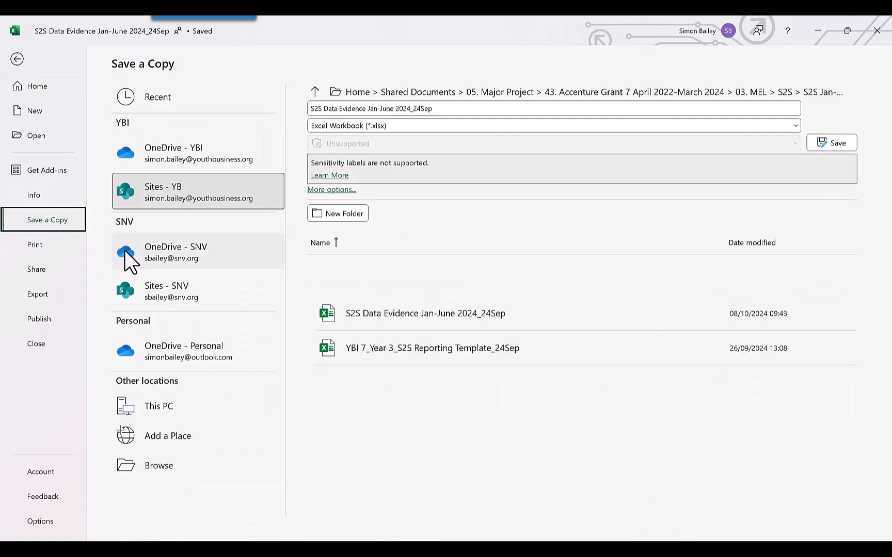
left_click(171, 409)
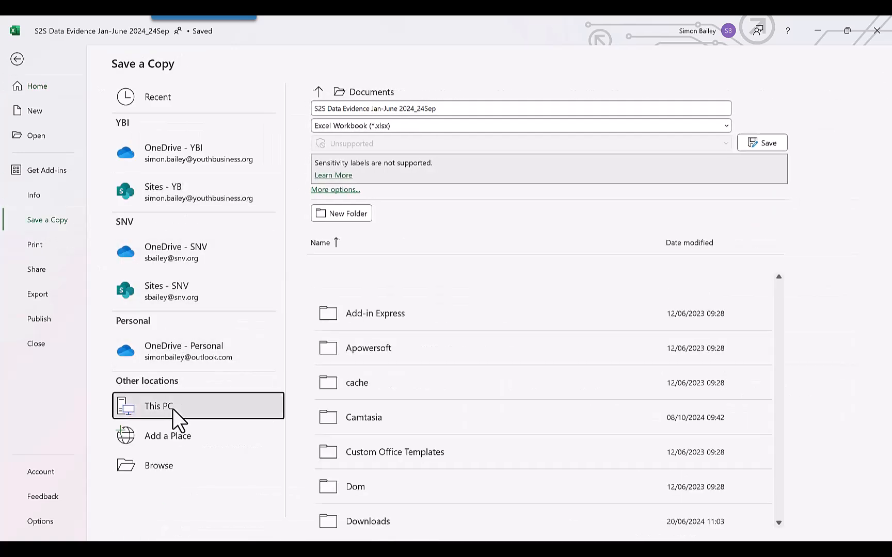
key("Return")
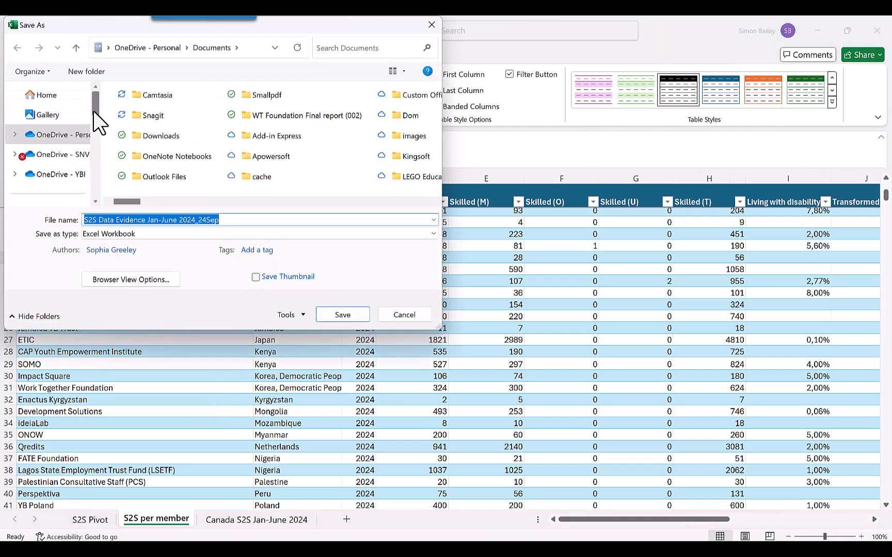
left_click_drag(94, 111, 93, 133)
left_click(73, 138)
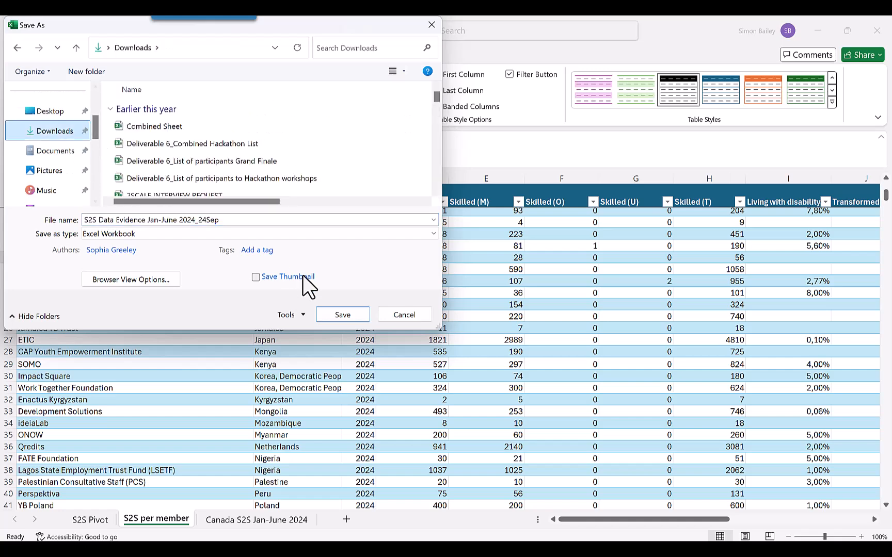
left_click(332, 312)
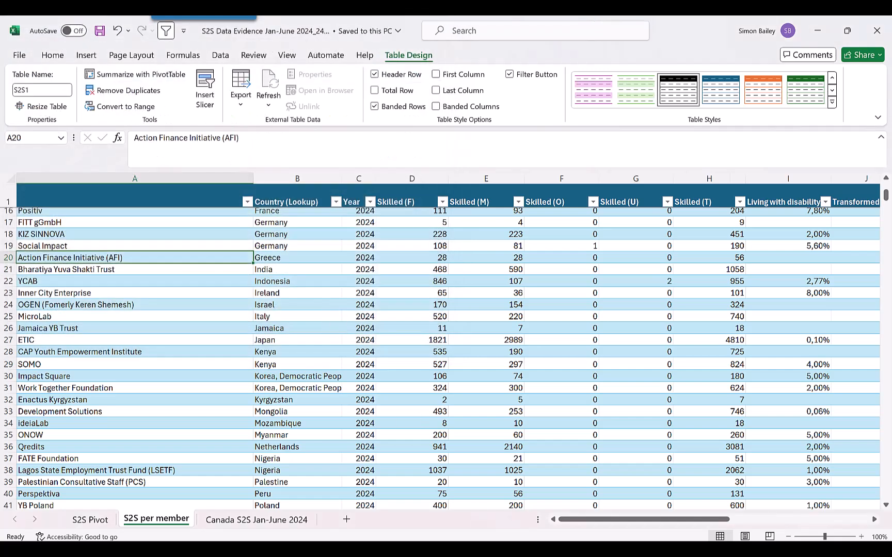
- Switch back to the SharePoint Q1 2024 S2S per member list in Chrome
left_click(568, 496)
right_click(541, 550)
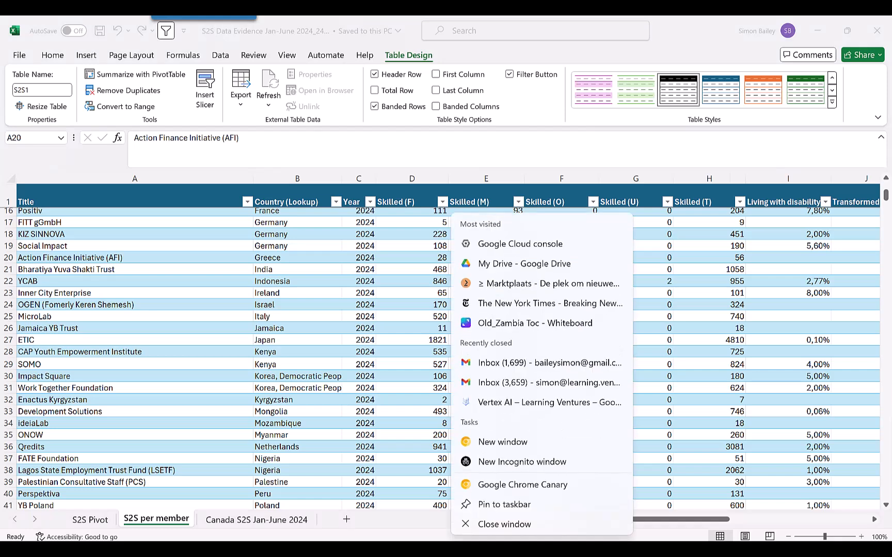
left_click(542, 549)
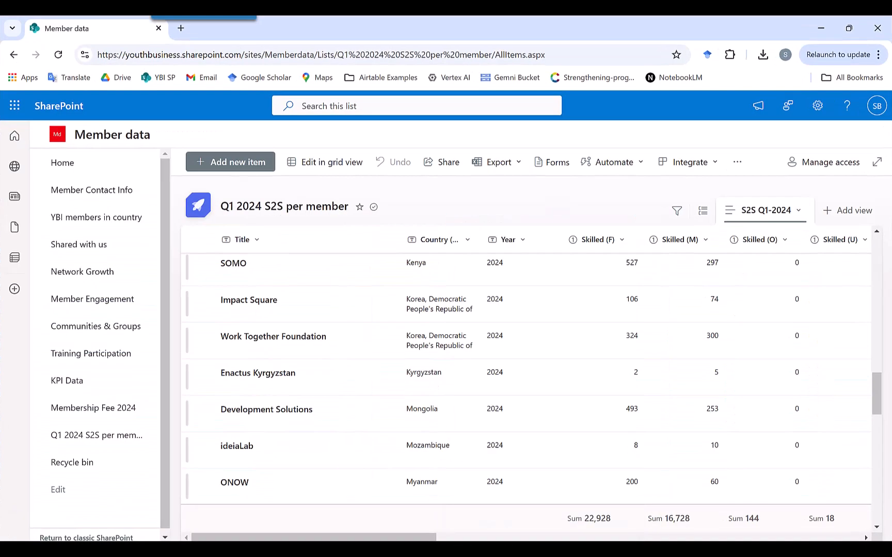
- From the Member data home page, start a new list from Excel using the downloaded S2S Data Evidence Jan-June 2024_24Sep file
left_click(80, 168)
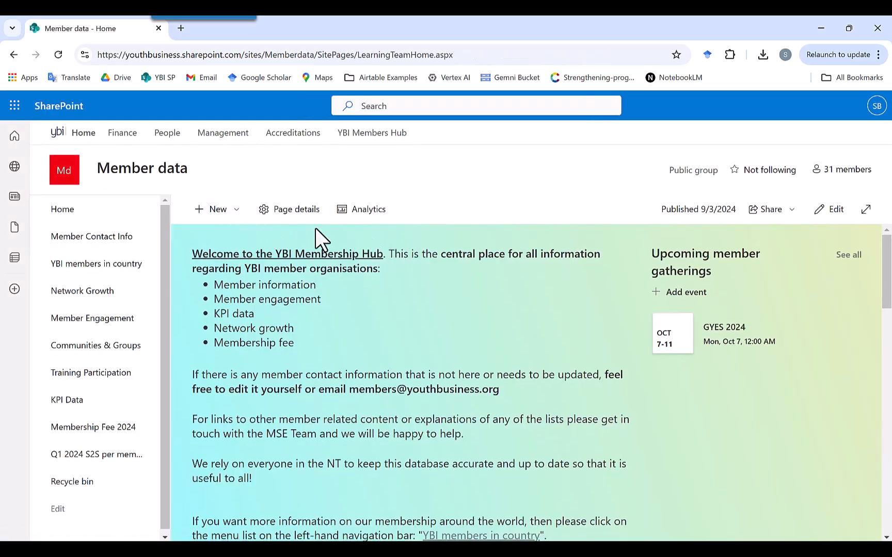
left_click(224, 209)
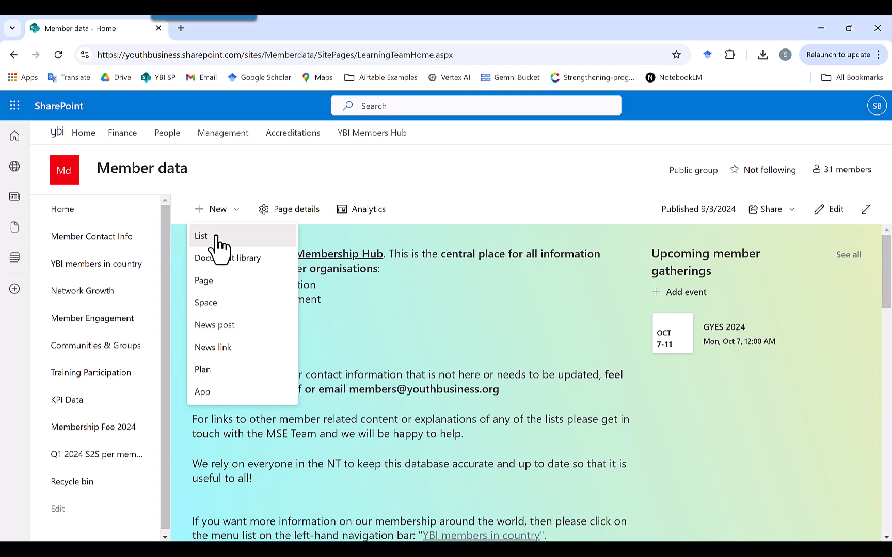
left_click(216, 236)
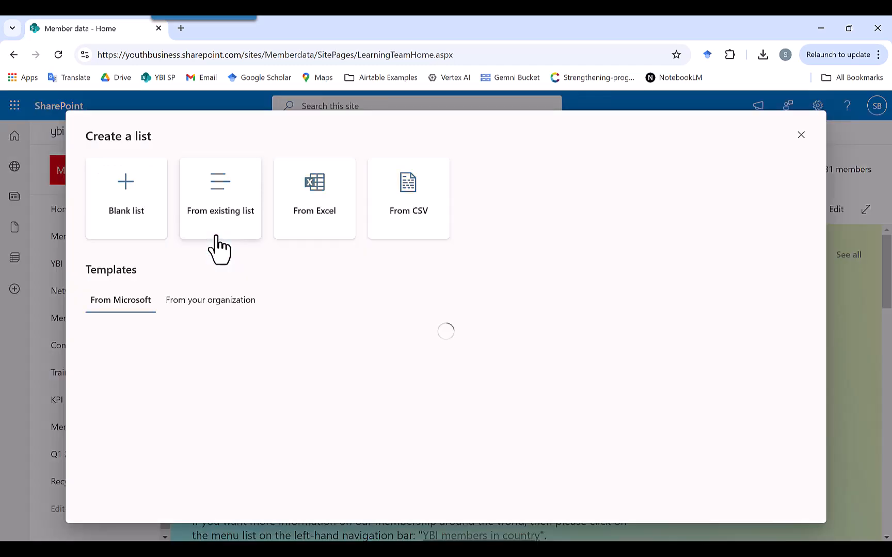
left_click(312, 201)
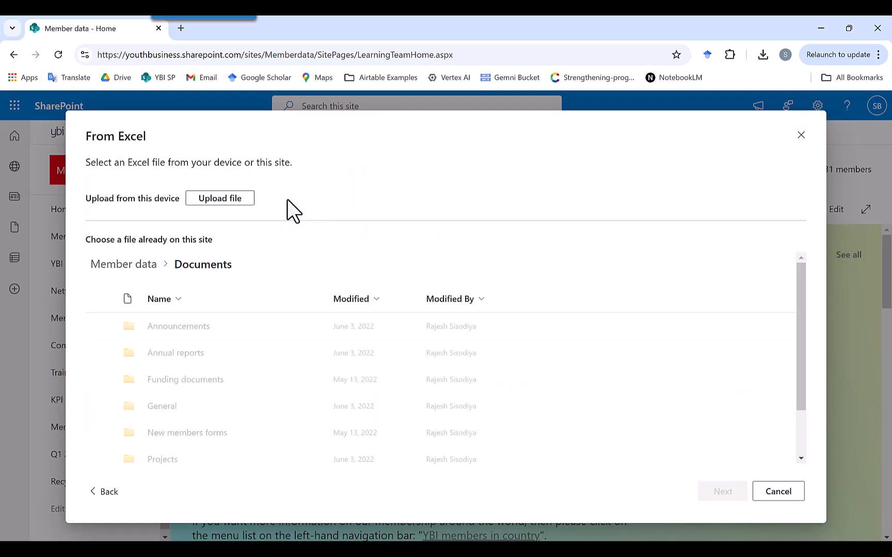
left_click(231, 199)
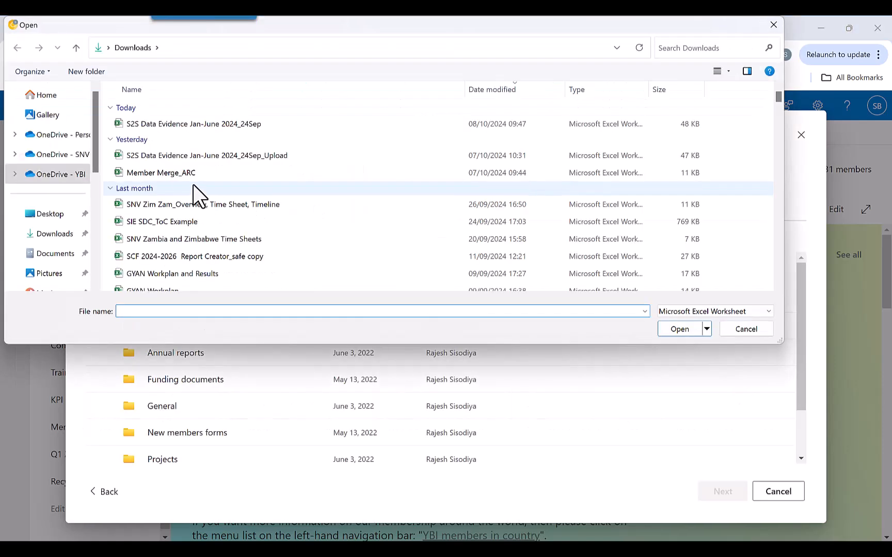
double_click(218, 126)
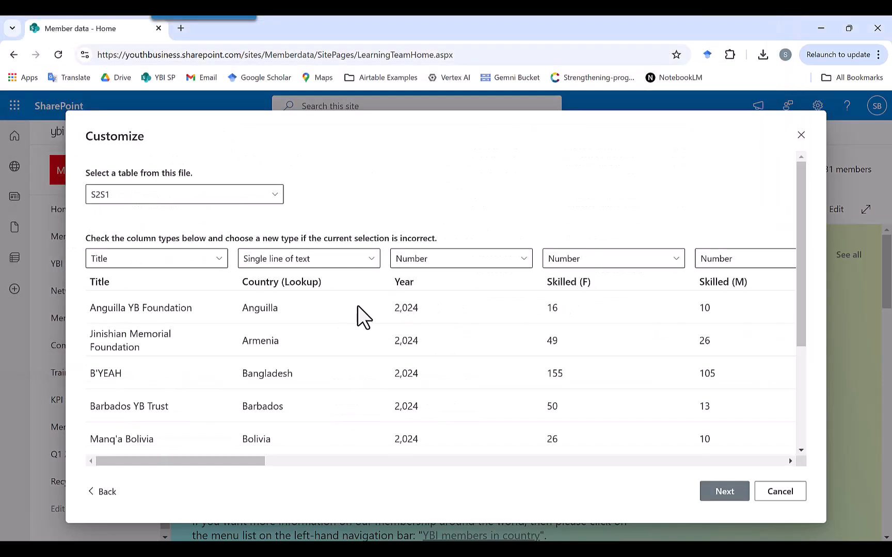
- Preview the imported rows, keep S2S1 as the source table, and set the Year column type to Single line of text
scroll(266, 340, "down", 3)
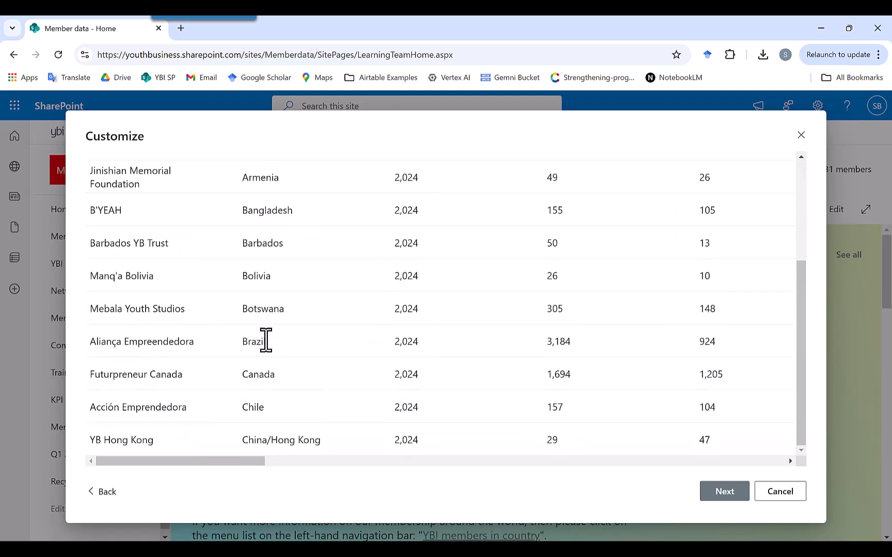
scroll(266, 341, "up", 3)
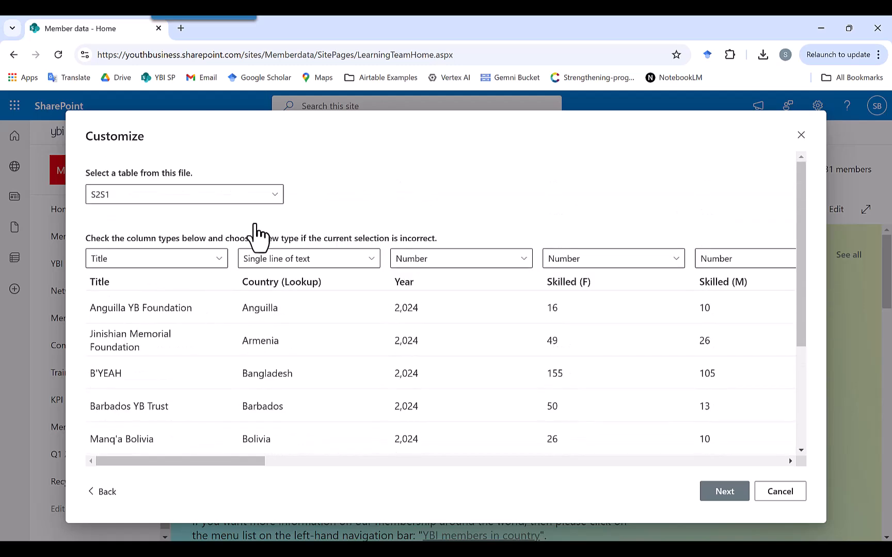
left_click(202, 200)
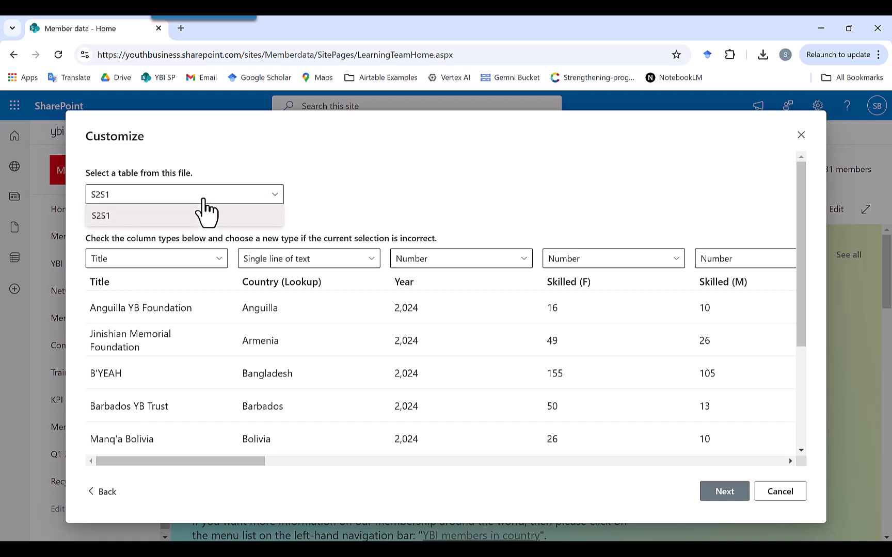
left_click(202, 201)
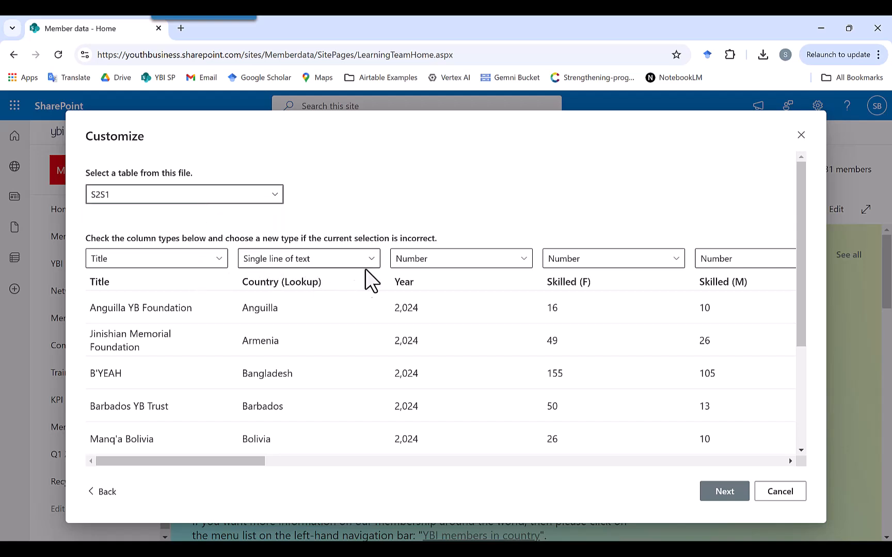
left_click(455, 261)
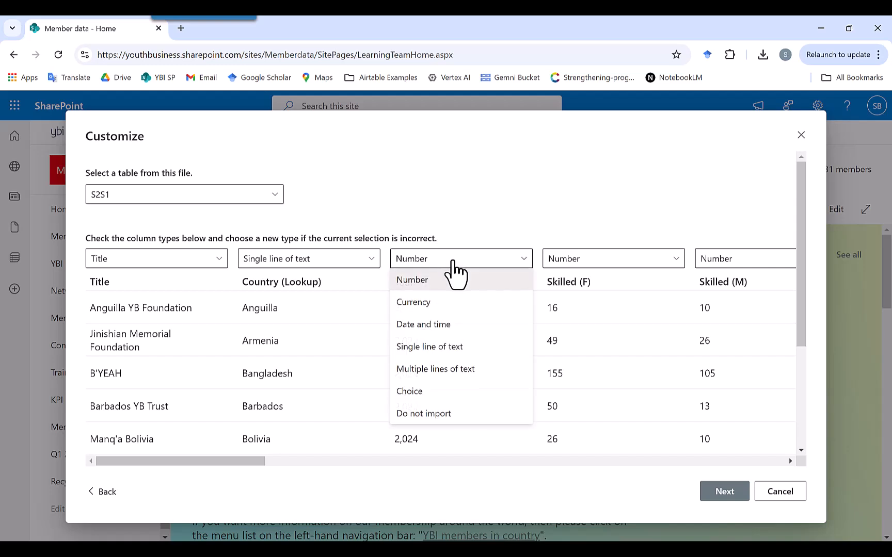
left_click(432, 351)
- Check the remaining column types through to the Path column and proceed to naming the list
scroll(474, 317, "right", 2)
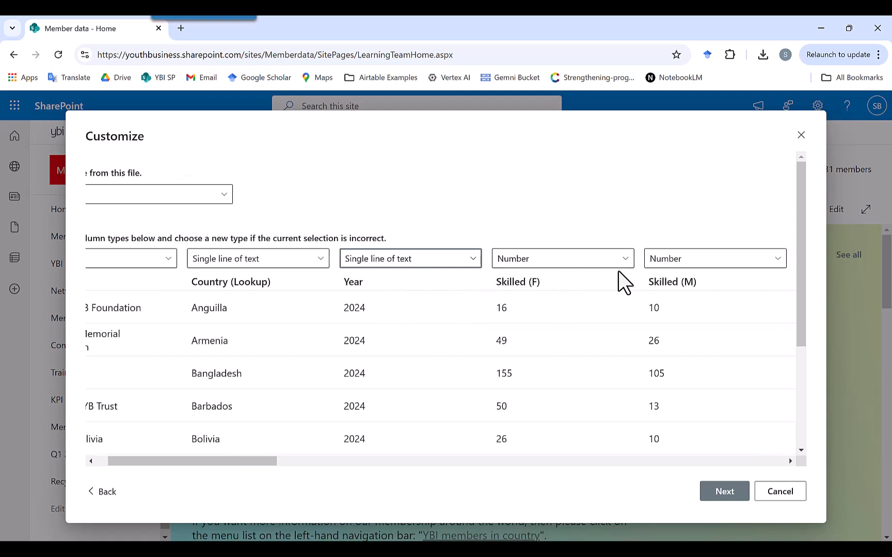
scroll(618, 271, "right", 5)
scroll(618, 271, "right", 10)
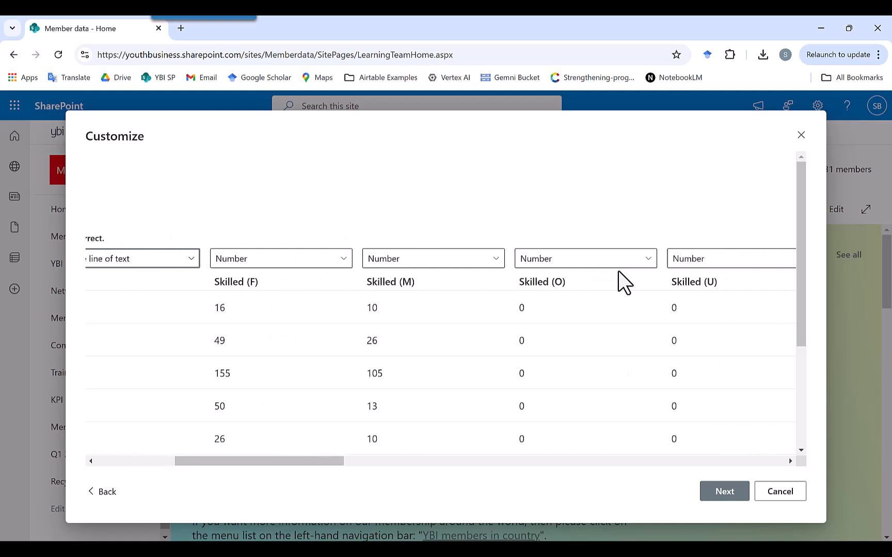
scroll(618, 271, "right", 18)
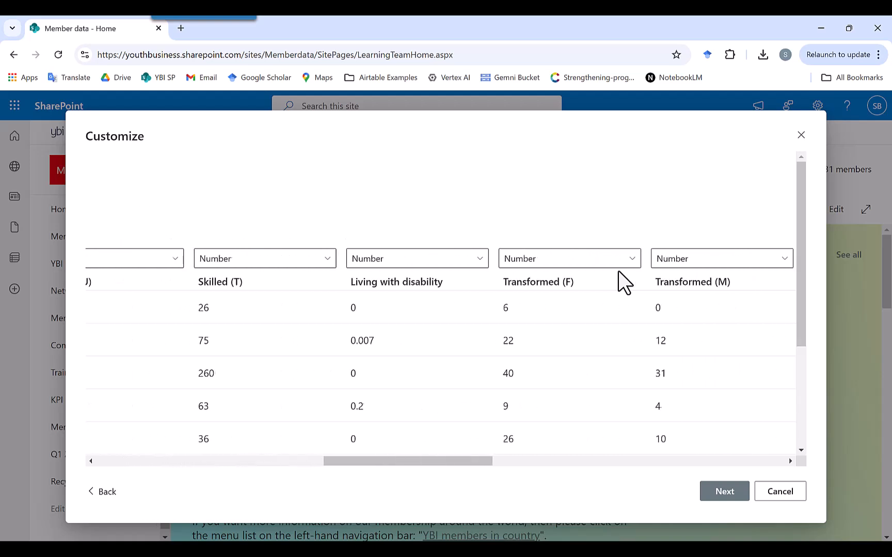
scroll(618, 271, "right", 14)
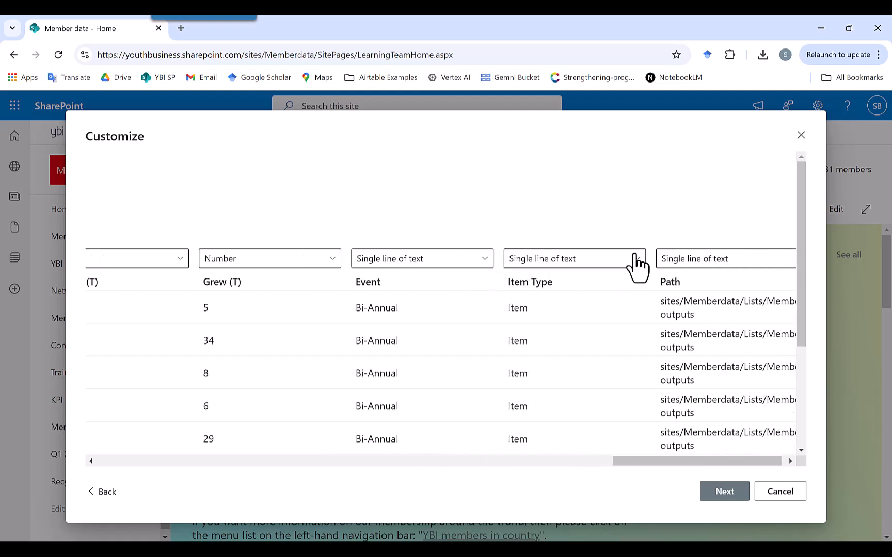
scroll(752, 281, "right", 1)
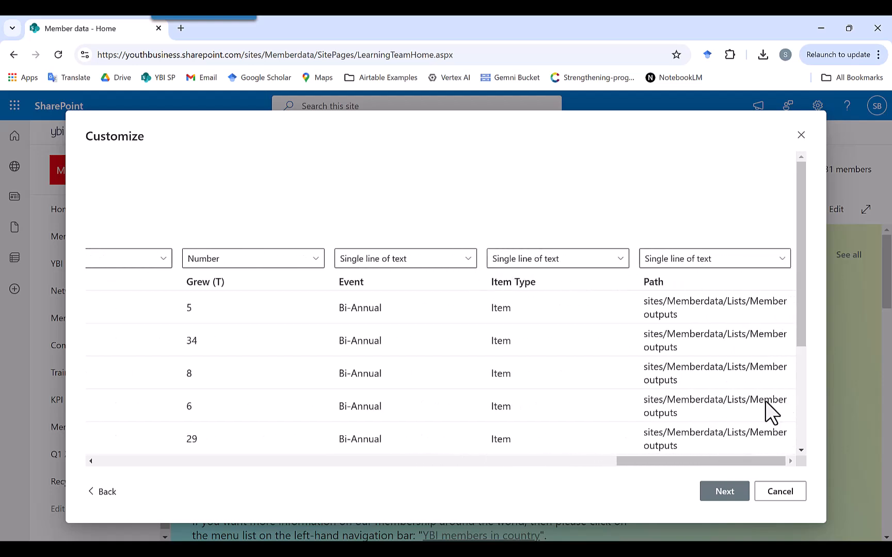
left_click(725, 491)
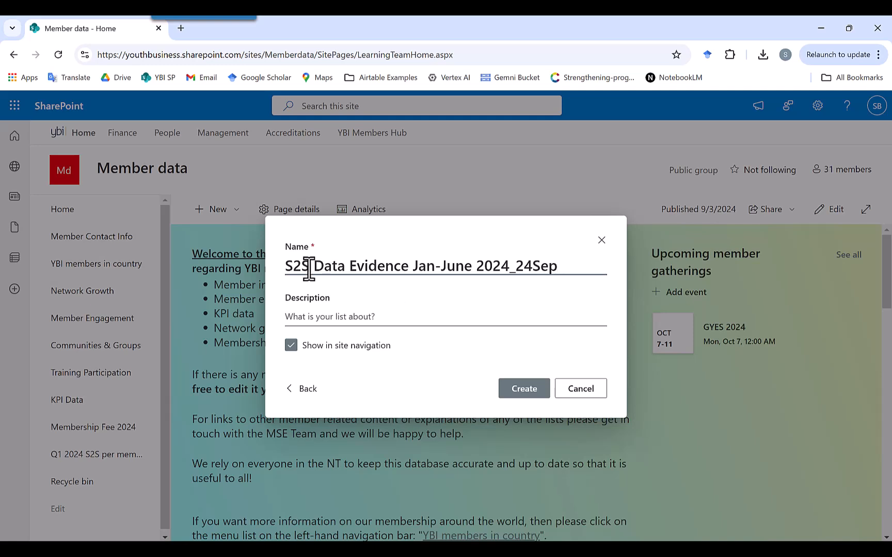
- Name the list Sample_S2S Data Upload Jan-June 2024 and create it with its site navigation link kept
type("Sample")
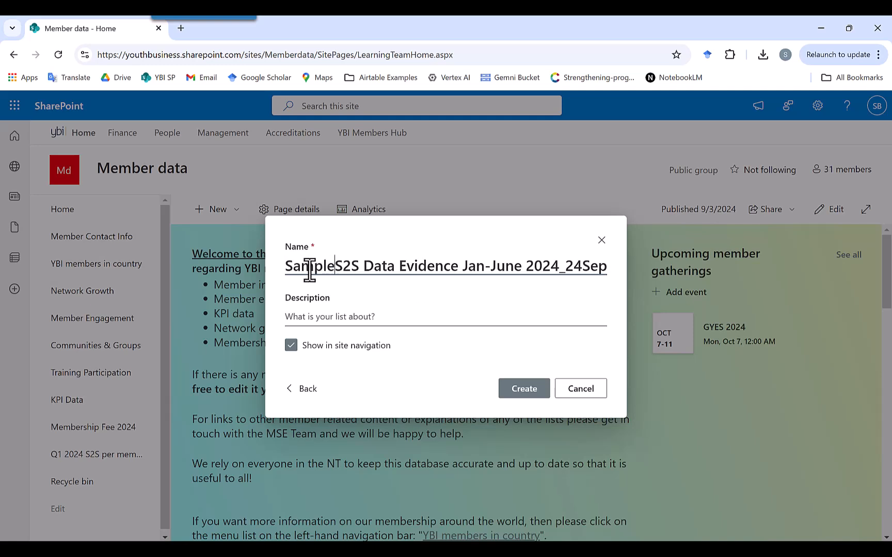
type("_")
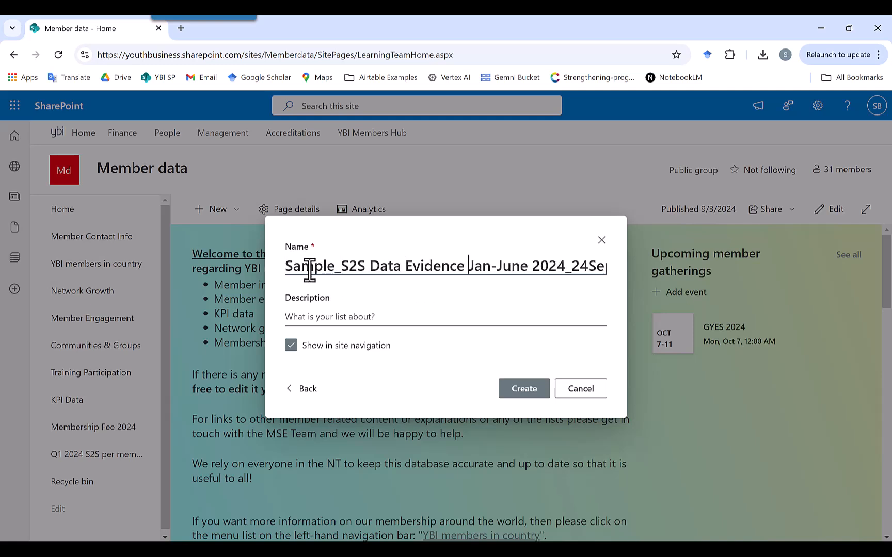
key("BackSpace")
key("BackSpace")
key("BackSpace")
key("BackSpace")
key("BackSpace")
key("BackSpace")
key("BackSpace")
key("BackSpace")
key("BackSpace")
type("Upload Jan")
key("BackSpace")
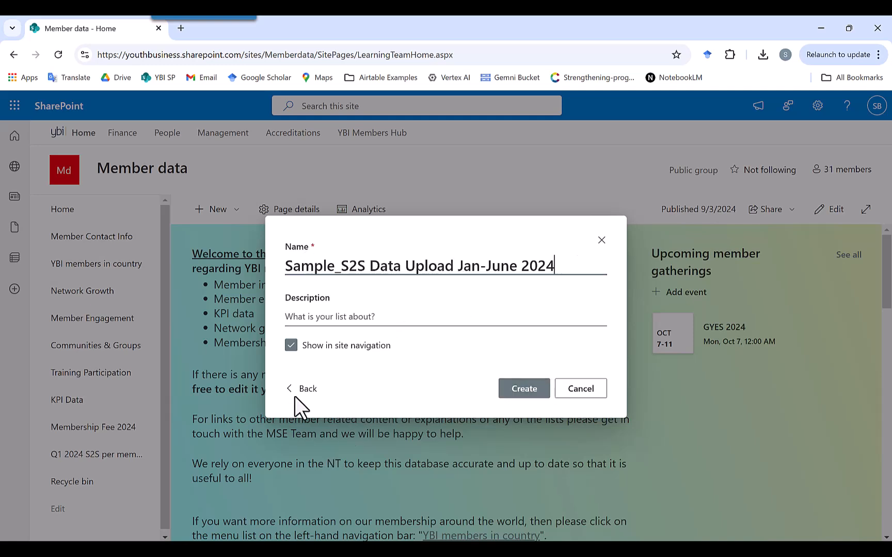
left_click(527, 387)
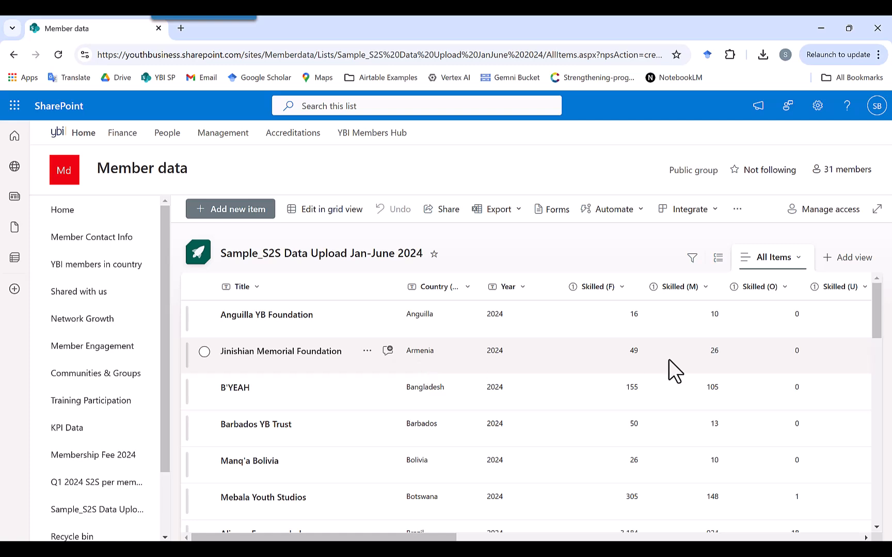
- Add Sum totals to the Skilled (F) and Skilled (M) columns of the new list
left_click_drag(877, 307, 878, 454)
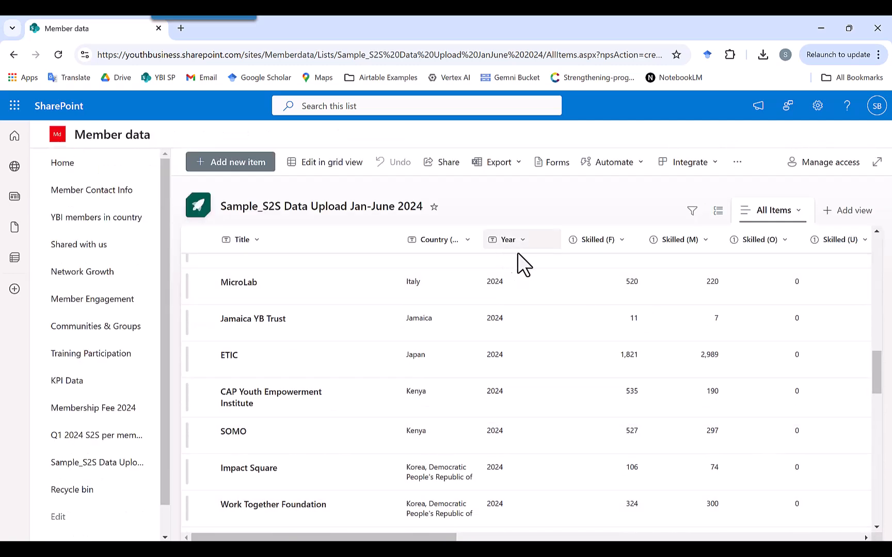
left_click(623, 241)
mouse_move(612, 379)
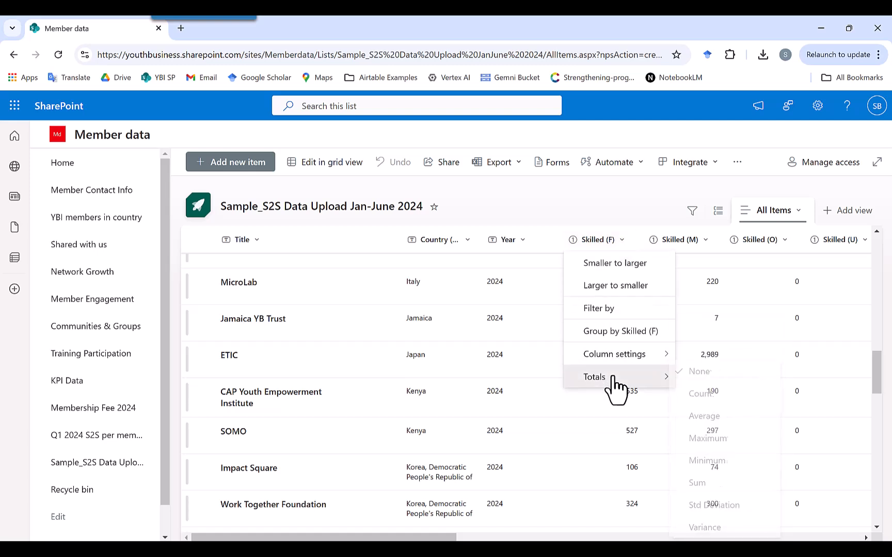
left_click(705, 483)
left_click(706, 245)
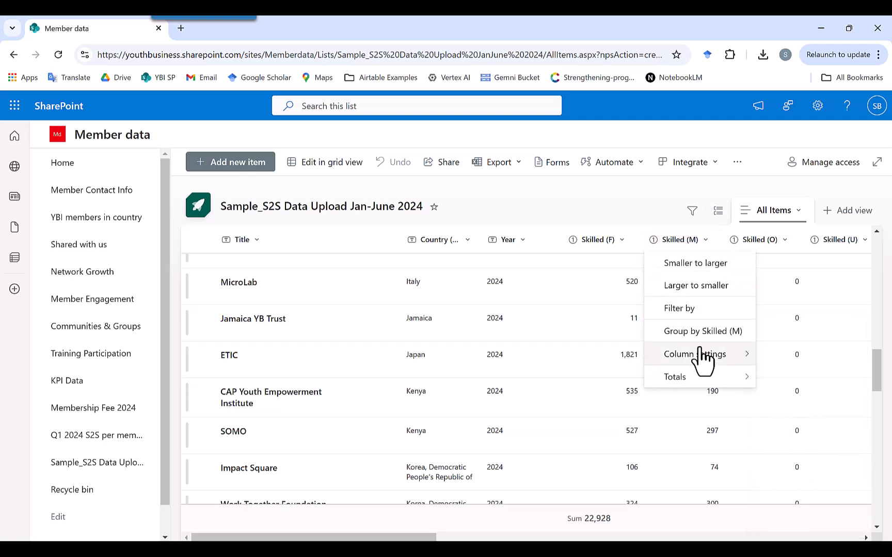
mouse_move(702, 381)
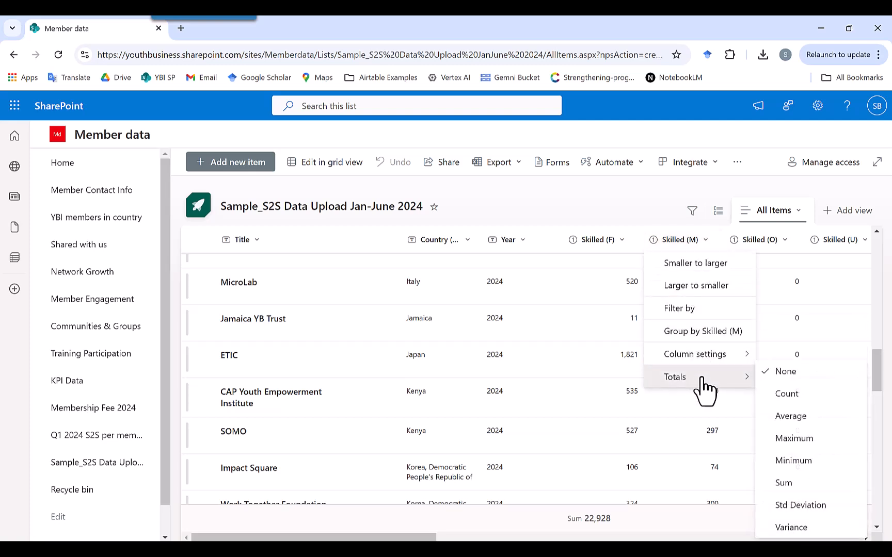
left_click(794, 484)
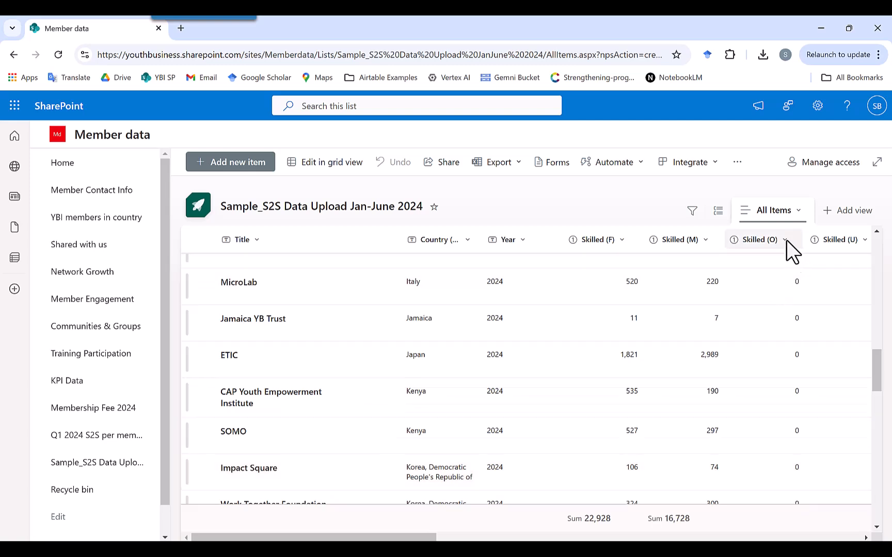
- Add Sum totals to the Skilled (O) and Skilled (U) columns
left_click(787, 240)
mouse_move(777, 378)
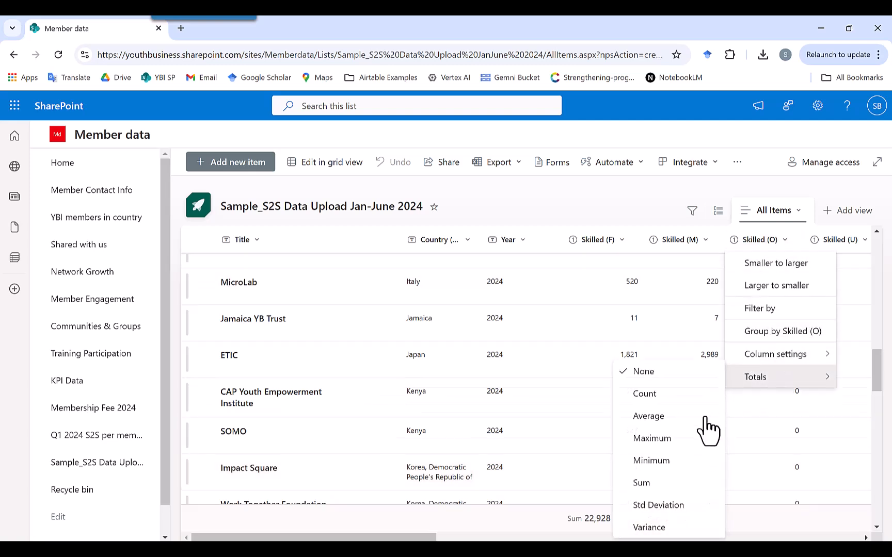
left_click(681, 483)
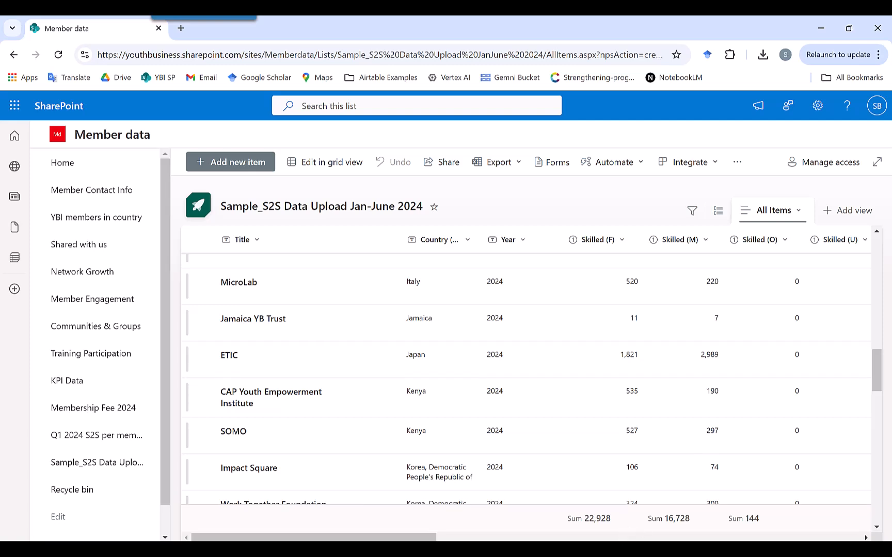
left_click_drag(397, 537, 487, 523)
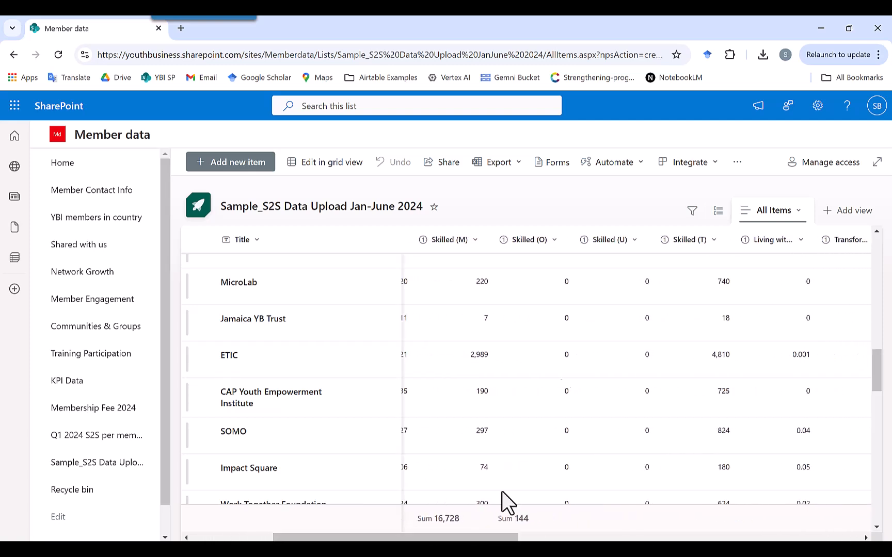
left_click(638, 249)
mouse_move(606, 378)
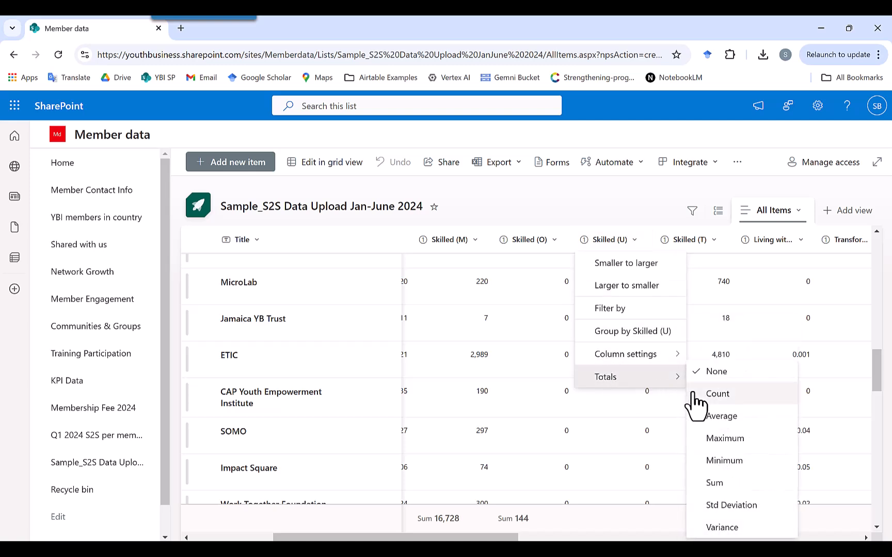
left_click(713, 484)
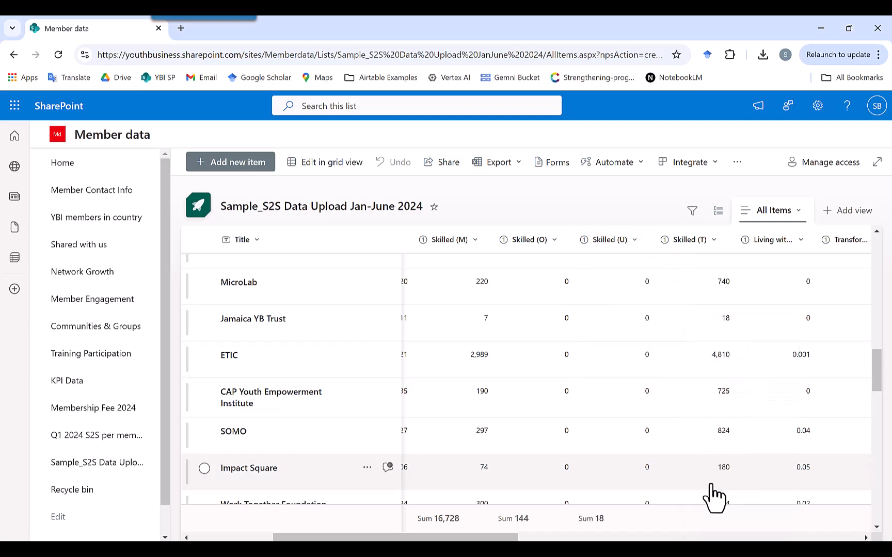
left_click_drag(484, 537, 458, 498)
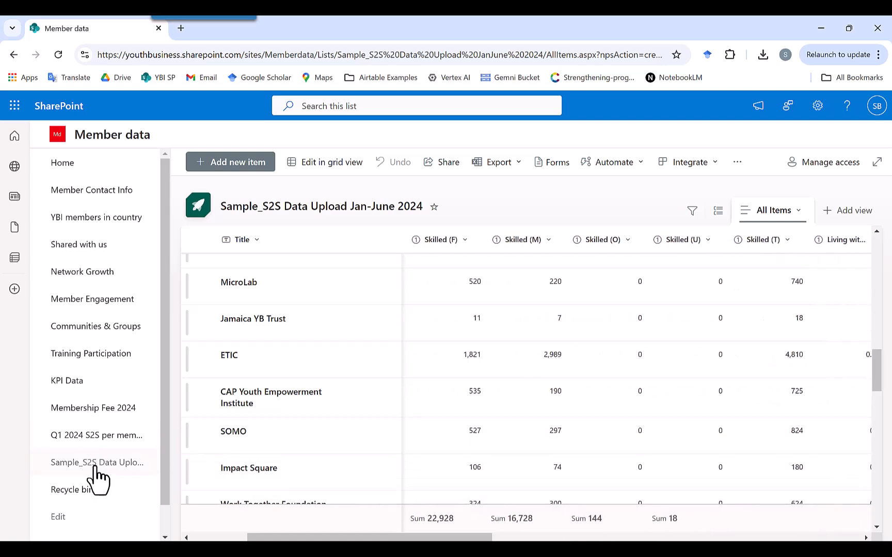
- Go to the Member data home page and reopen the Sample_S2S Data Upload list from the site navigation
left_click(61, 135)
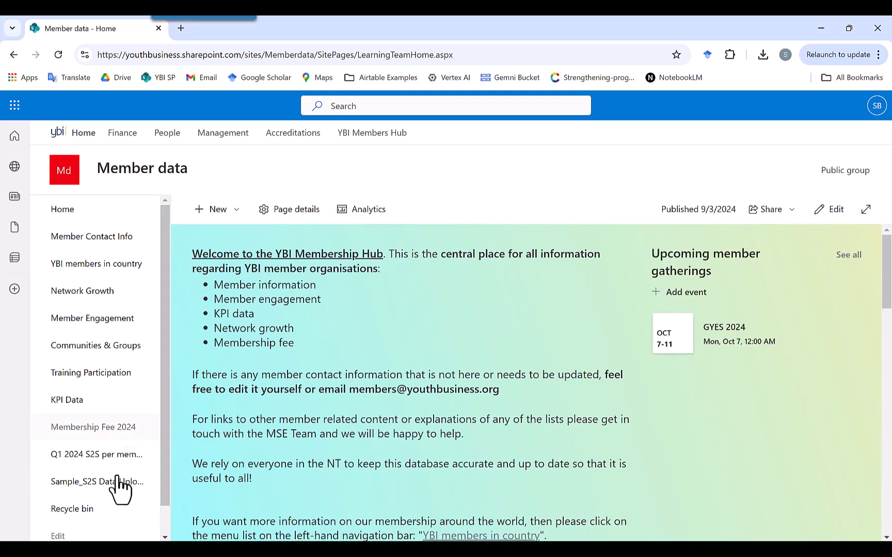
left_click(110, 487)
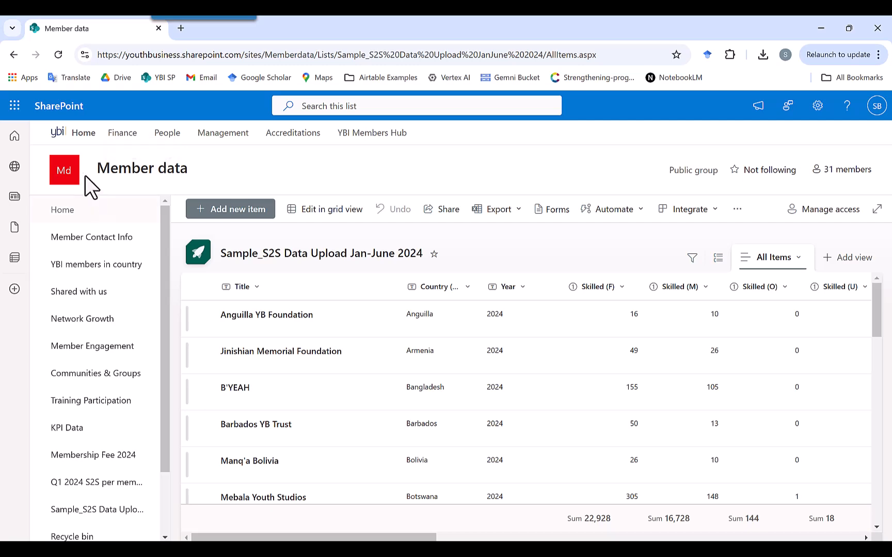
left_click(72, 181)
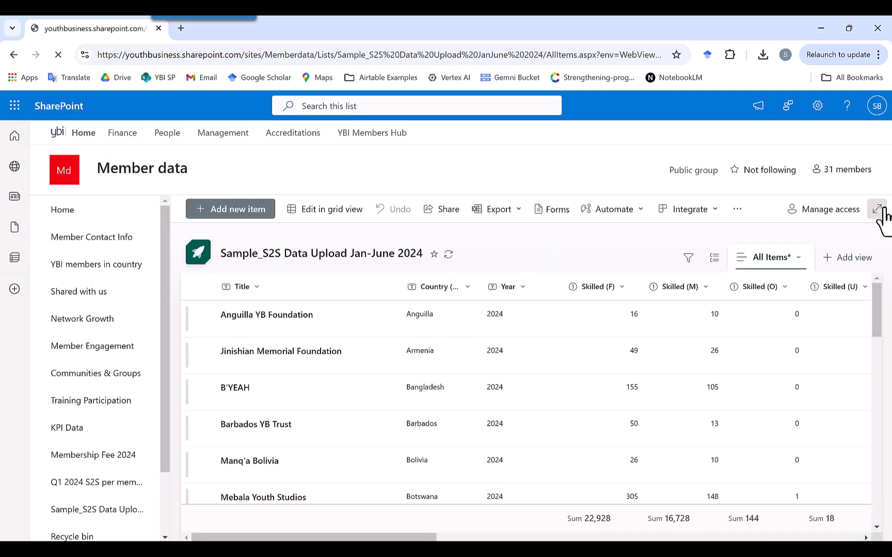
- Expand the Sample_S2S Data Upload list to the full-page Microsoft Lists view
left_click(877, 210)
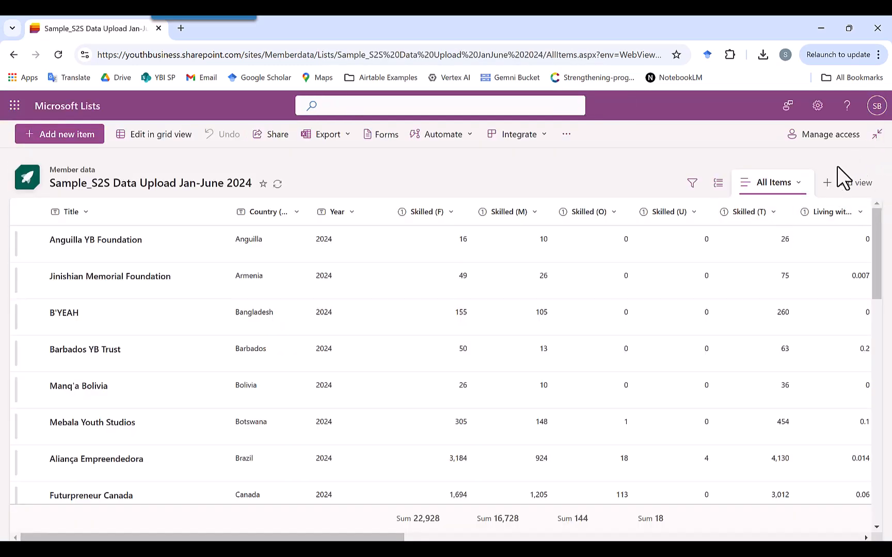
left_click(877, 134)
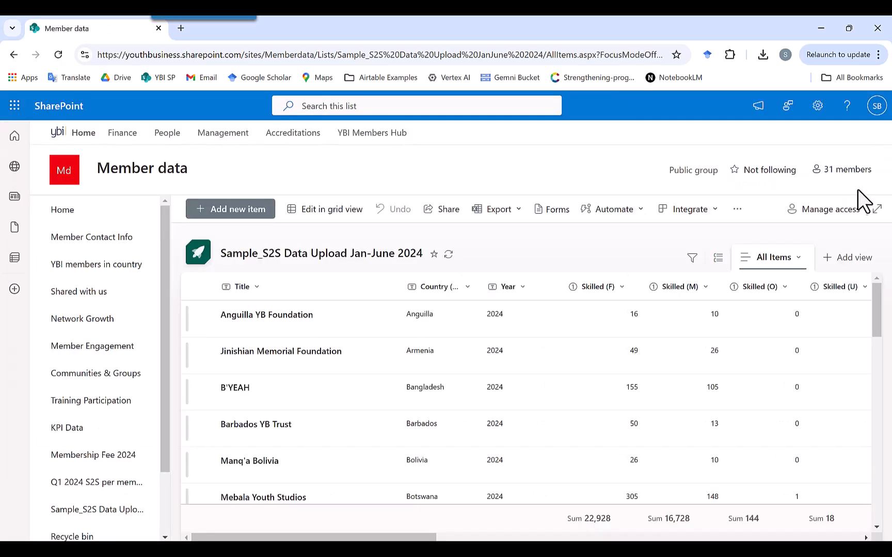
left_click(877, 210)
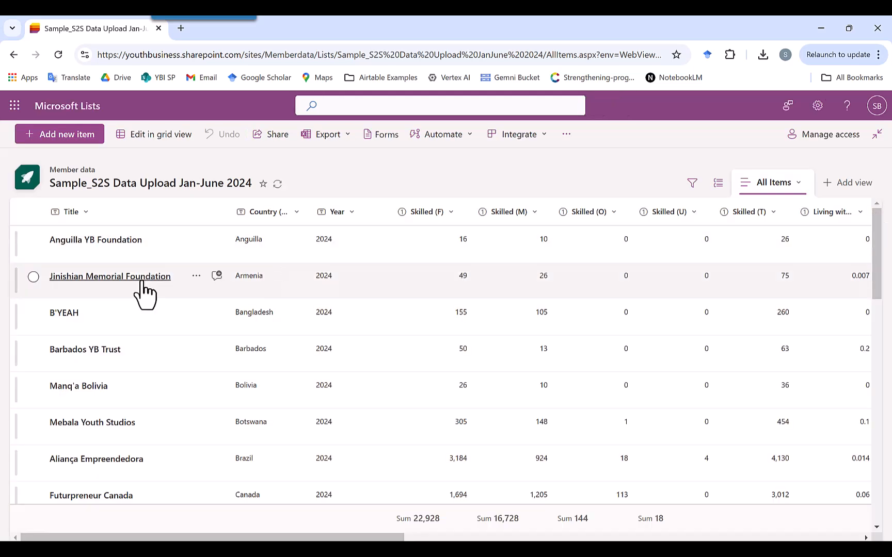
- Compare the list's column sums with the totals row of the S2S per member sheet in Excel, and return to the list in the browser
scroll(288, 420, "down", 1)
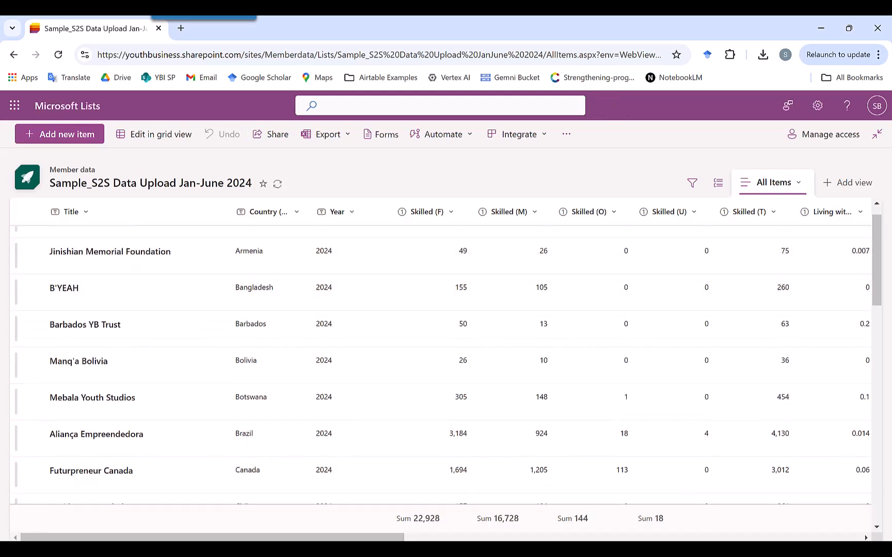
key("alt+Tab")
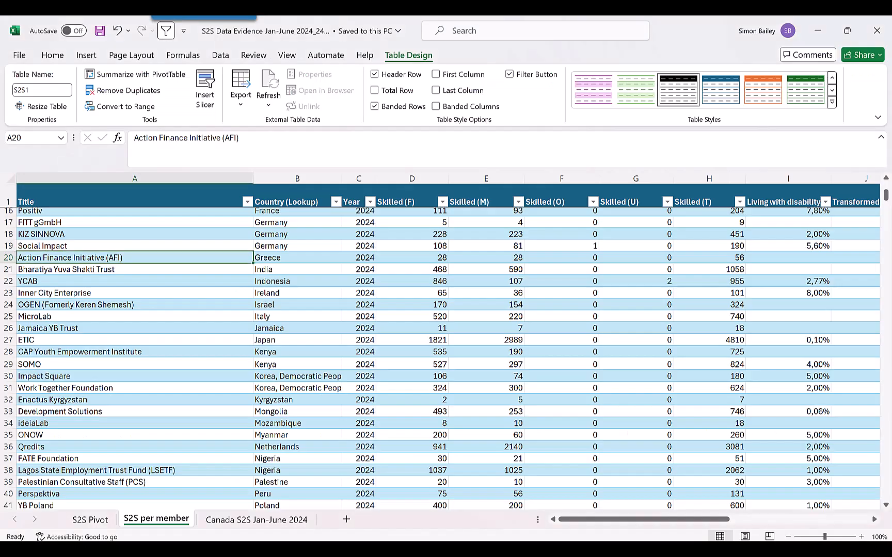
scroll(388, 452, "down", 11)
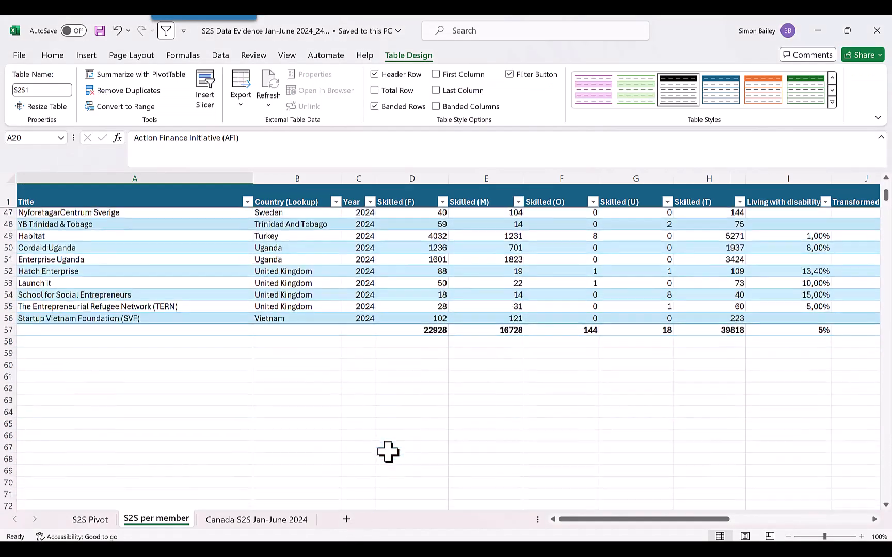
left_click_drag(412, 31, 414, 149)
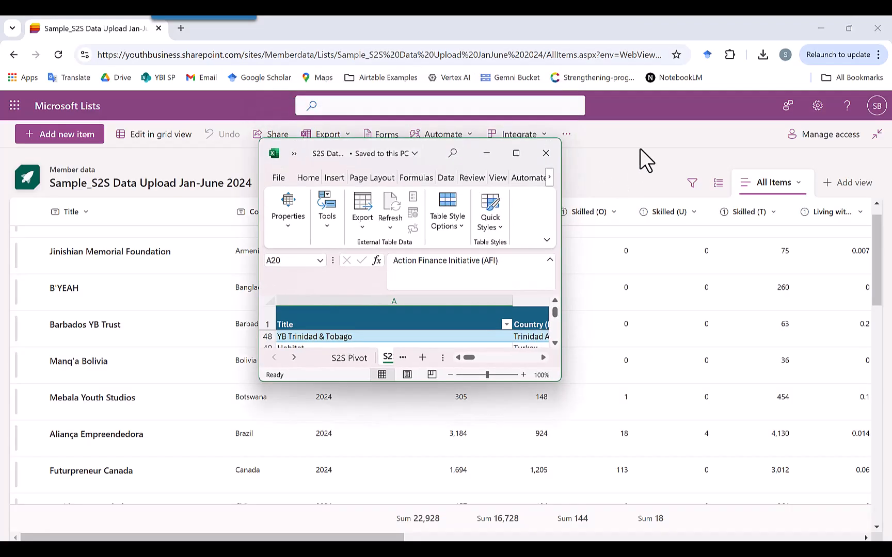
left_click(641, 149)
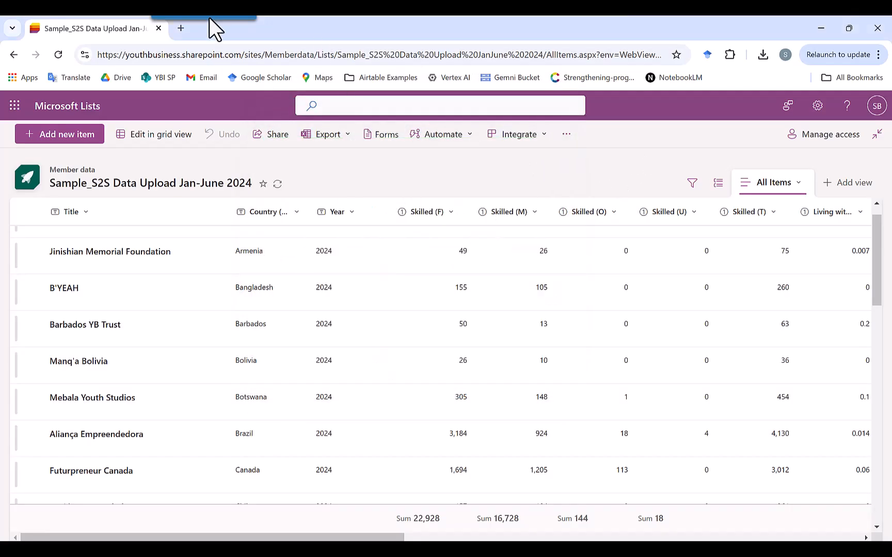
- Capture a screenshot of the list area, from its title header down to just above the Sum row
left_click(207, 32)
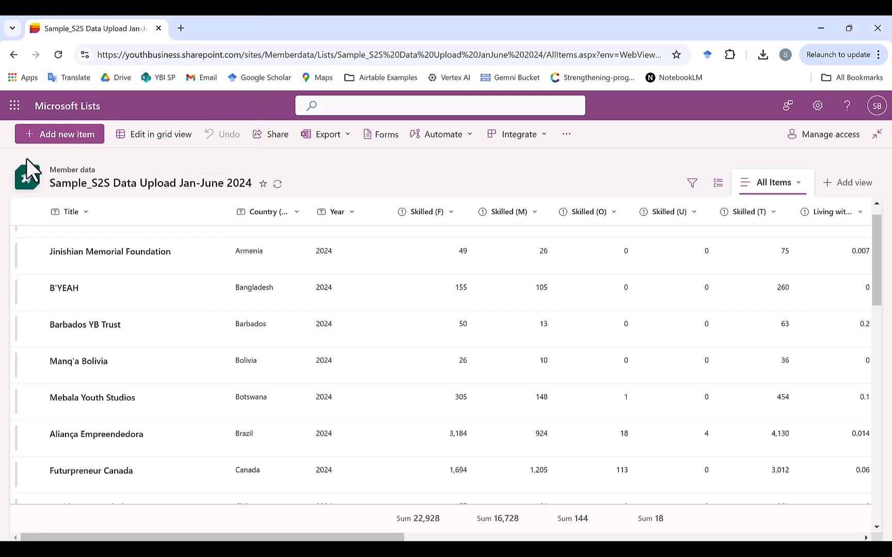
left_click_drag(8, 154, 883, 515)
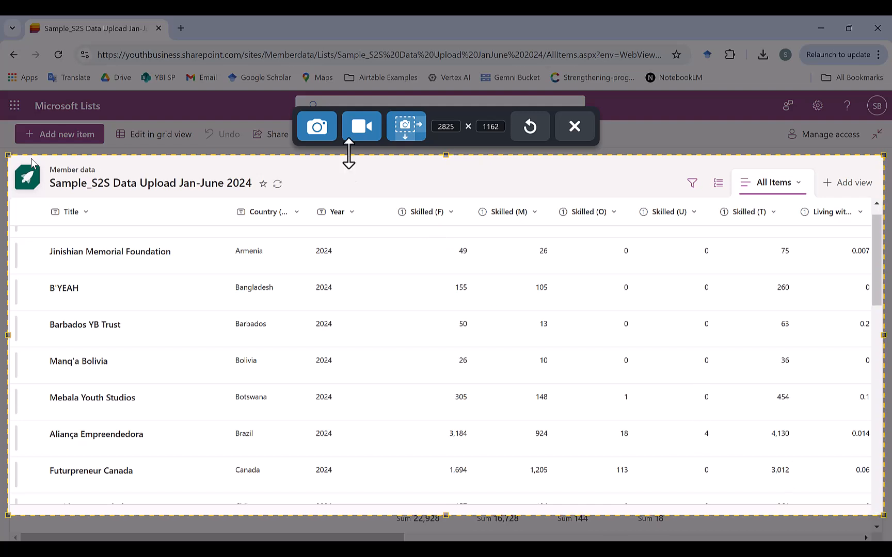
left_click(327, 134)
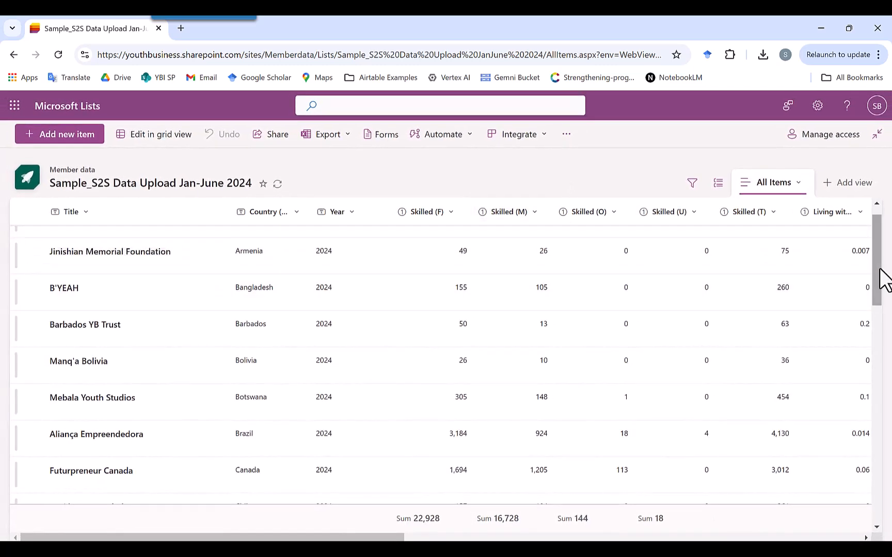
- Look through the member records of the list down to its last entries and return to the first record
left_click_drag(880, 279, 876, 531)
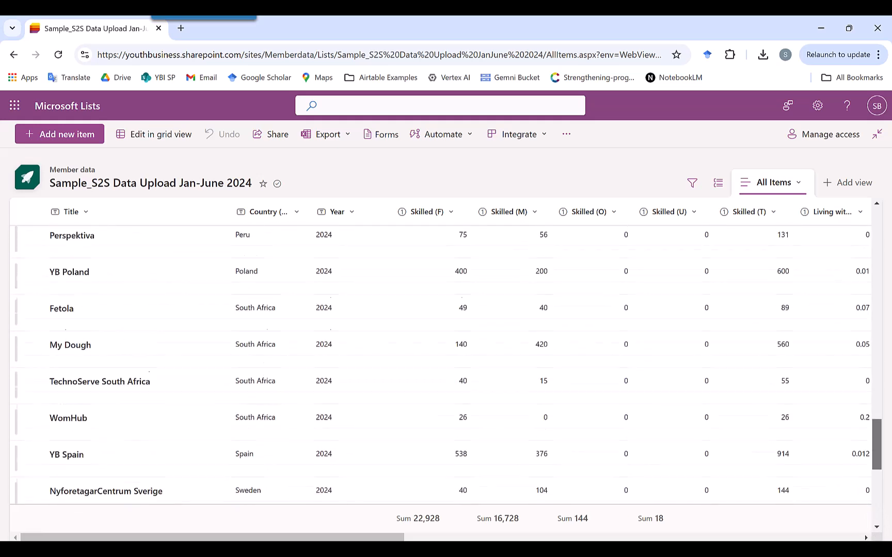
left_click_drag(876, 468, 885, 240)
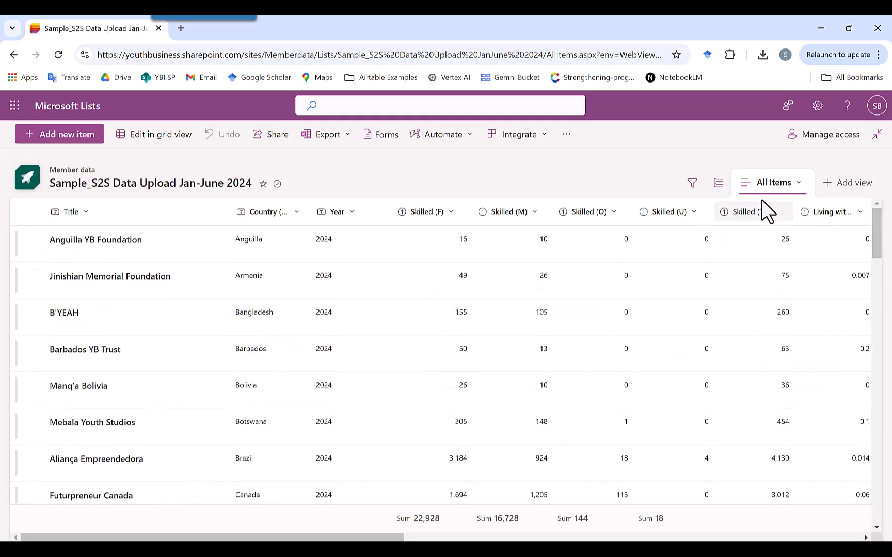